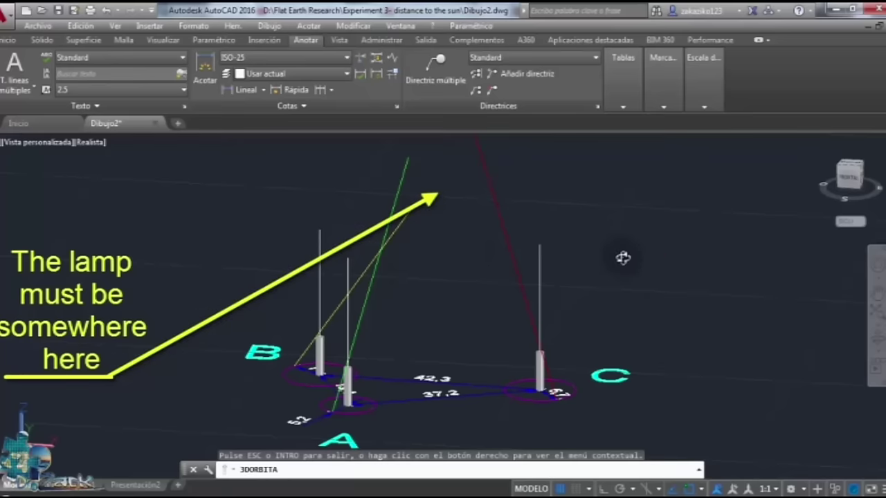
# Trim the lower ends of the red, green and yellow lines where they pass the vertical lines at posts C, A and B.
pyautogui.click(635, 242)
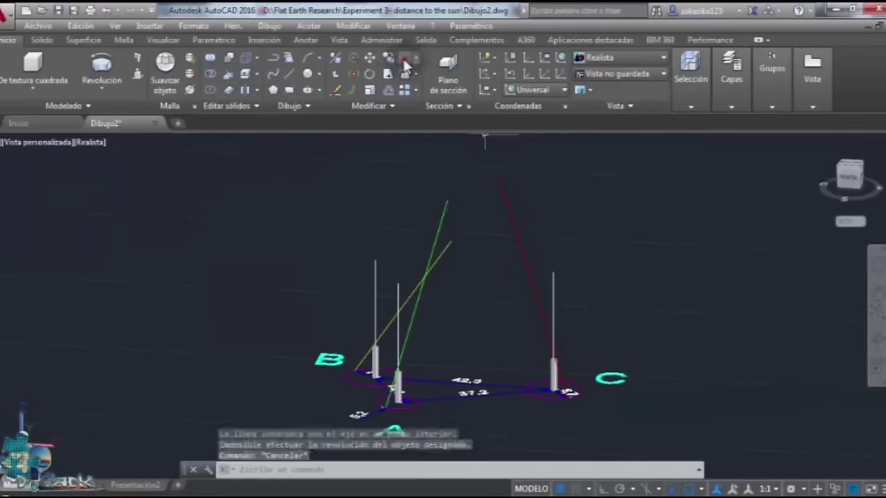
pyautogui.click(405, 61)
pyautogui.rightClick(598, 273)
pyautogui.click(561, 380)
pyautogui.click(389, 393)
pyautogui.click(365, 355)
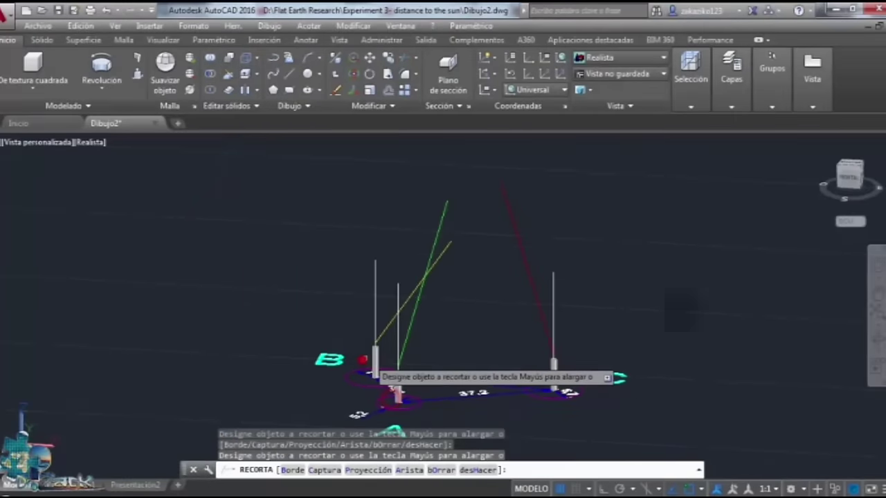
pyautogui.press('Escape')
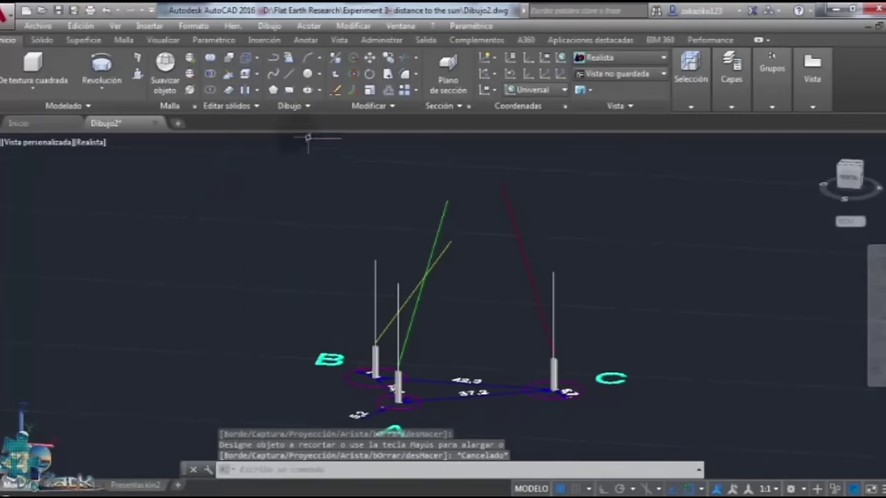
# Revolve the red line at post C around its vertical line to form an open, partial cone surface.
pyautogui.click(100, 65)
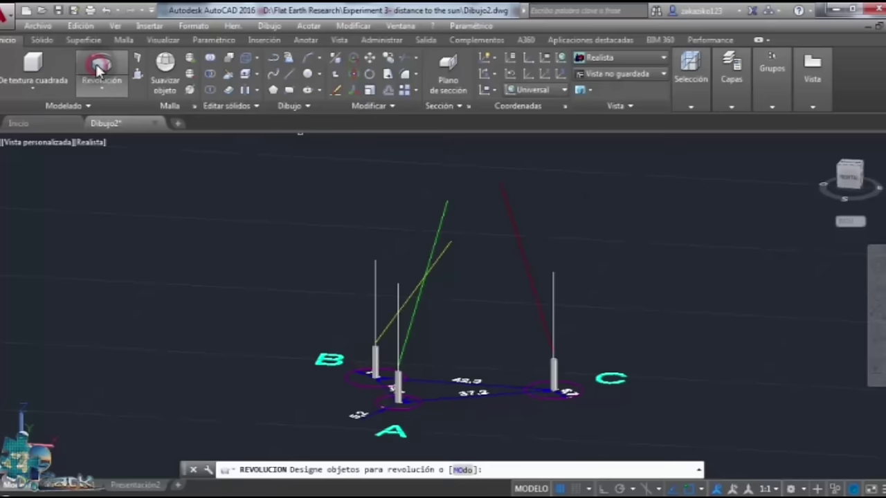
pyautogui.click(523, 250)
pyautogui.press('Return')
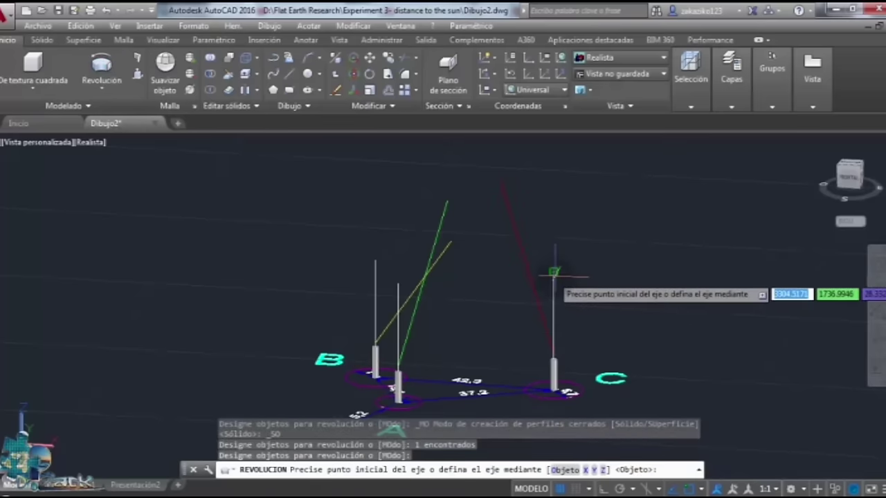
pyautogui.click(554, 272)
pyautogui.scroll(3, 553, 364)
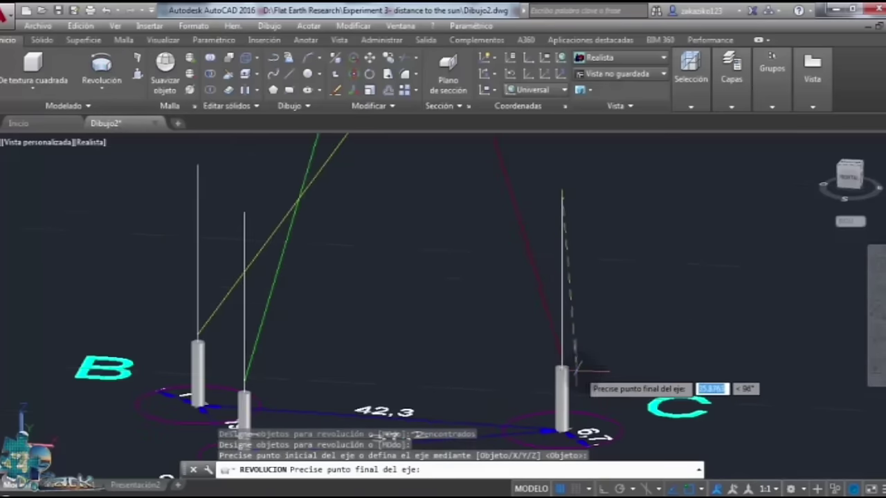
pyautogui.scroll(4, 562, 377)
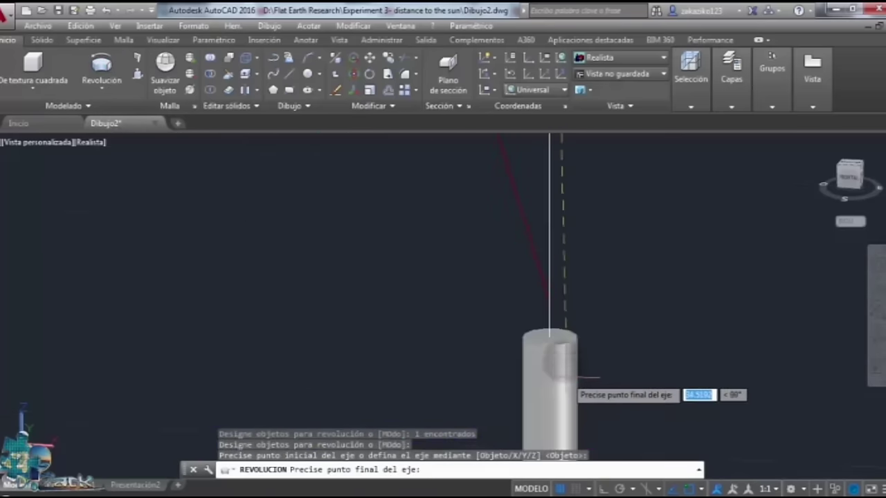
pyautogui.click(550, 303)
pyautogui.scroll(-6, 640, 301)
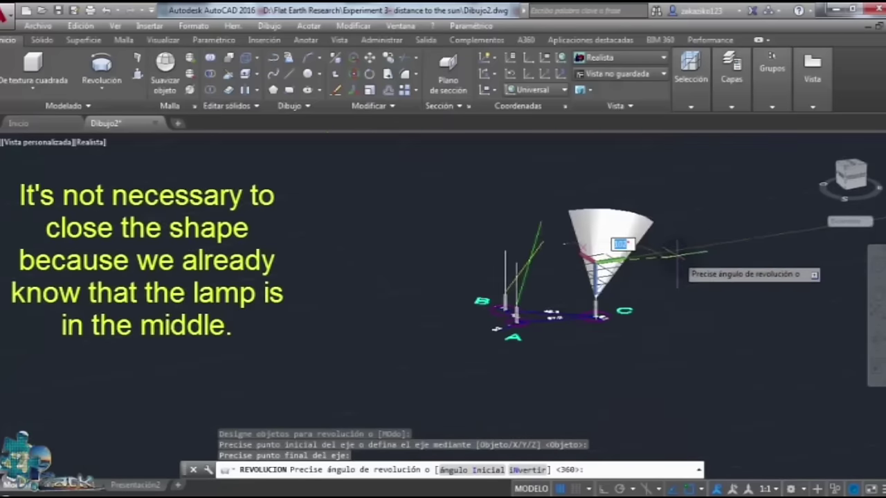
pyautogui.press('Return')
pyautogui.press('Escape')
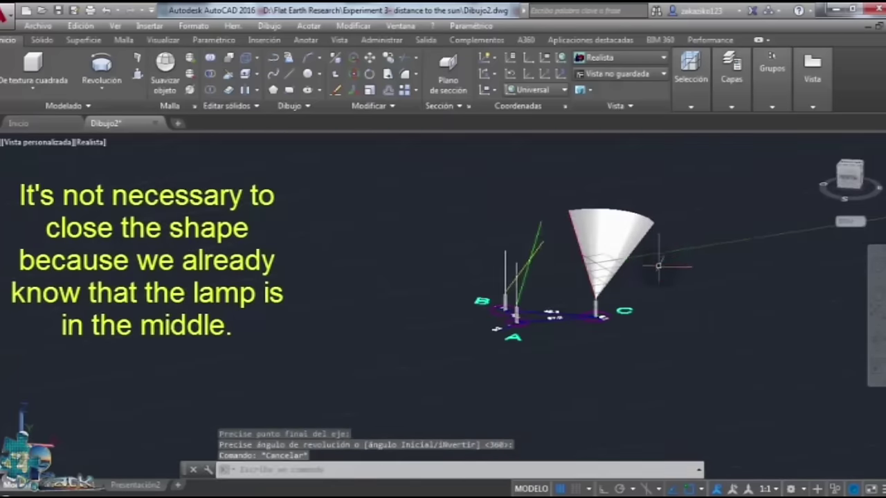
# Rotate the cone surface at post C about its lower tip so it faces posts A and B.
pyautogui.click(369, 74)
pyautogui.click(600, 241)
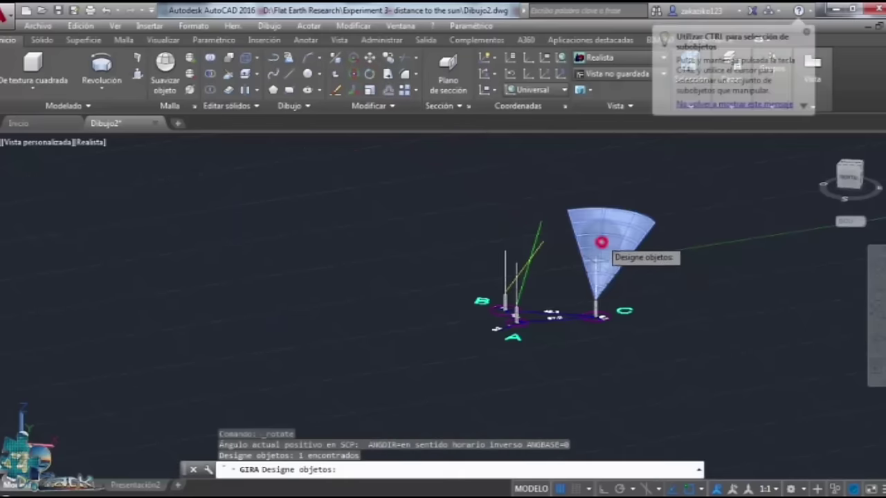
pyautogui.press('Return')
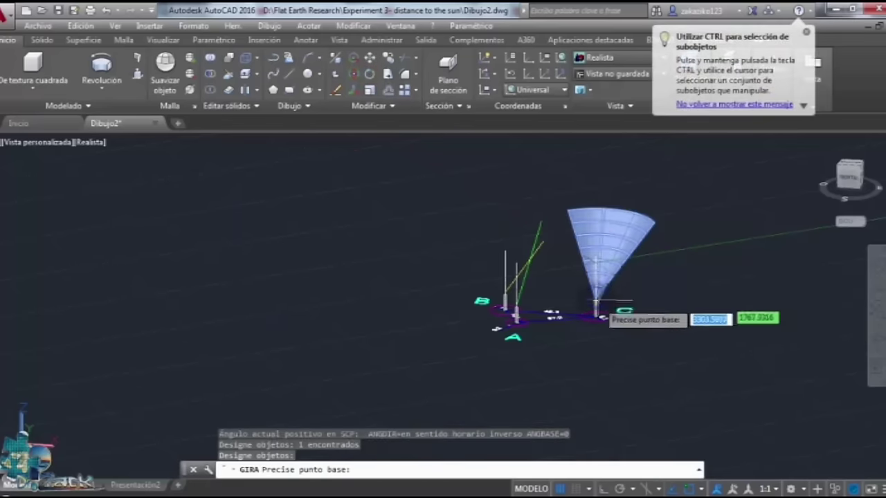
pyautogui.scroll(5, 595, 297)
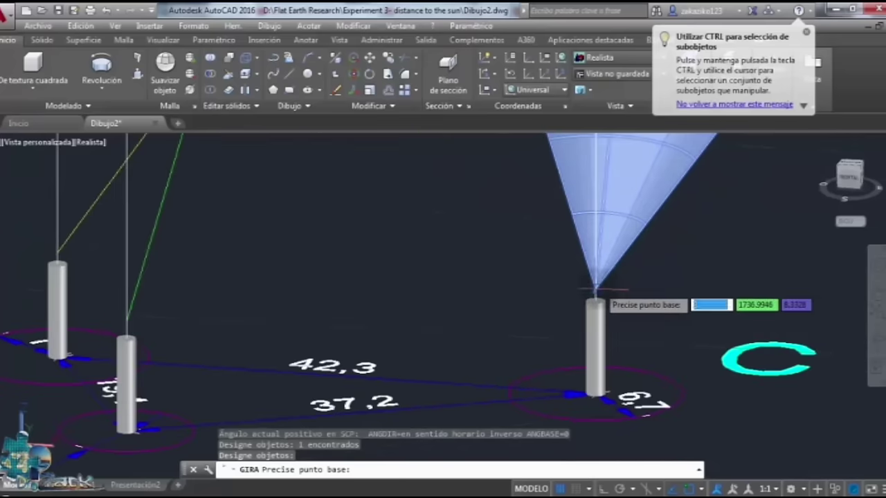
pyautogui.click(595, 290)
pyautogui.scroll(-5, 654, 242)
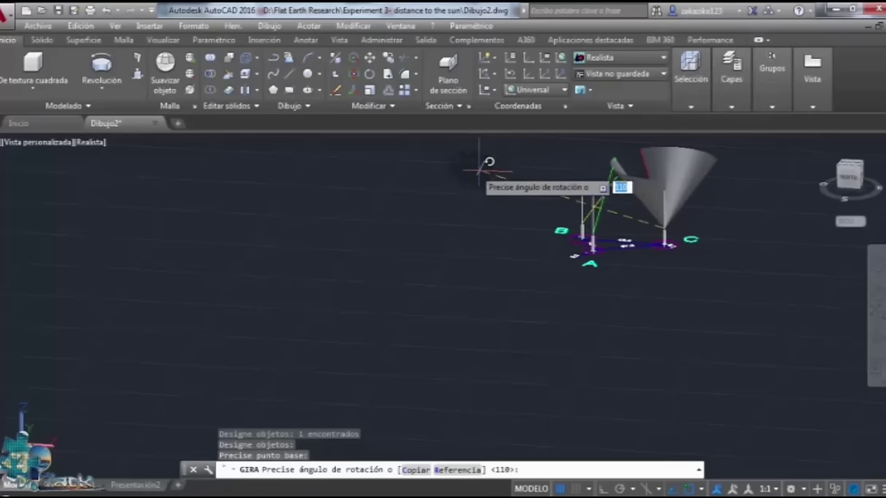
pyautogui.click(437, 136)
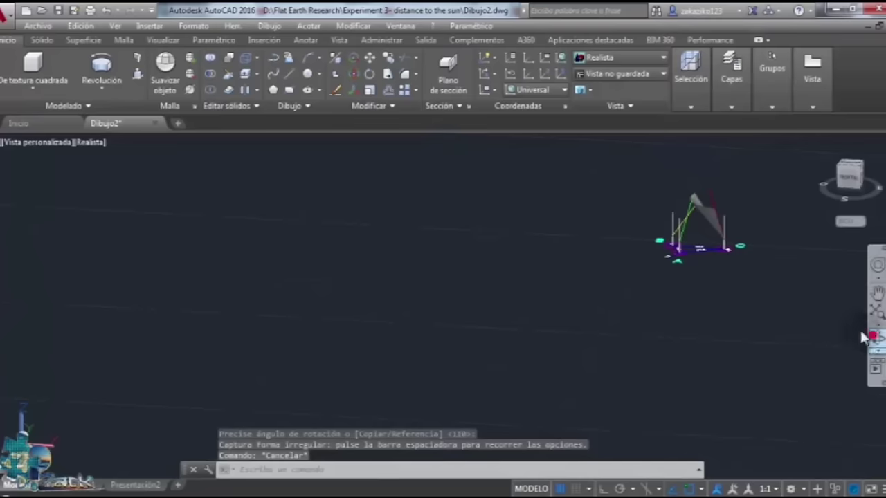
# Widen the cone surface at post C to a revolution angle of about 137° by stretching its open edge toward post B.
pyautogui.click(872, 336)
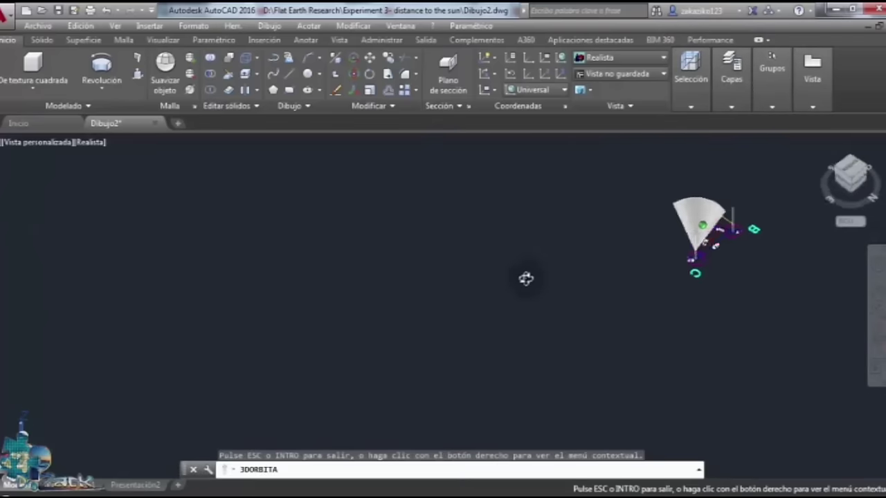
pyautogui.scroll(4, 732, 227)
pyautogui.moveTo(735, 338)
pyautogui.mouseDown()
pyautogui.moveTo(554, 329)
pyautogui.moveTo(648, 352)
pyautogui.moveTo(745, 352)
pyautogui.moveTo(743, 342)
pyautogui.mouseUp()
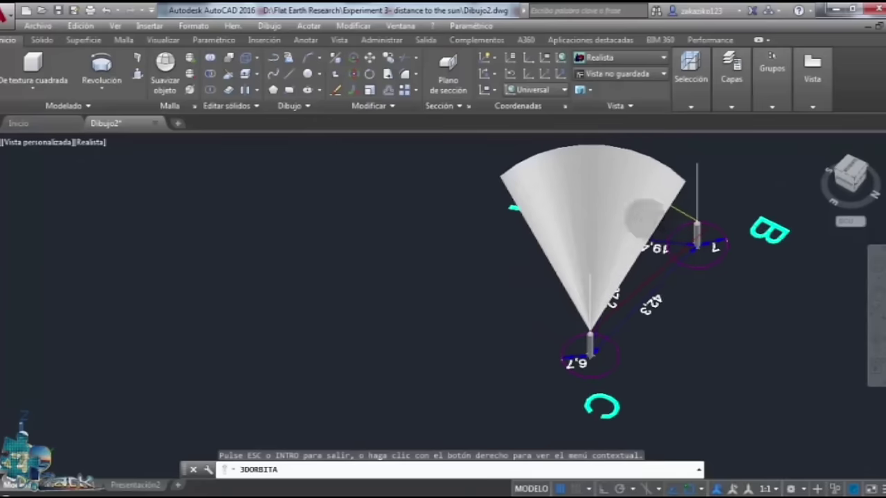
pyautogui.press('Escape')
pyautogui.click(642, 213)
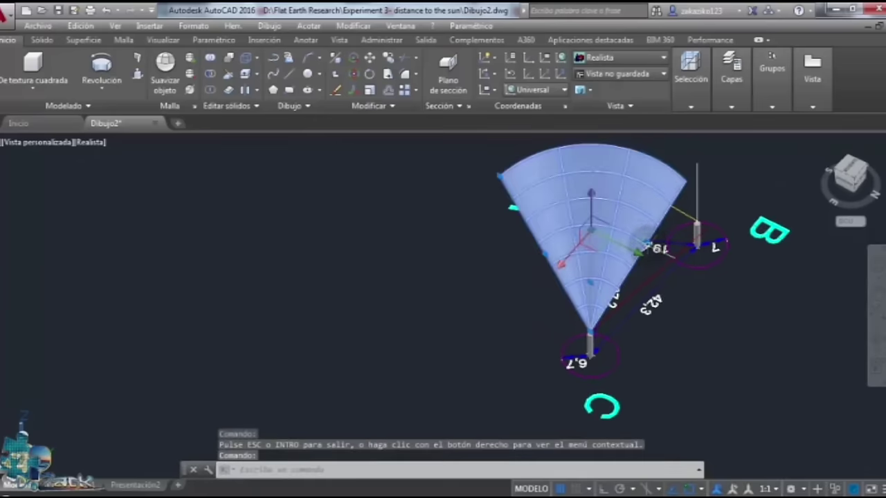
pyautogui.click(649, 246)
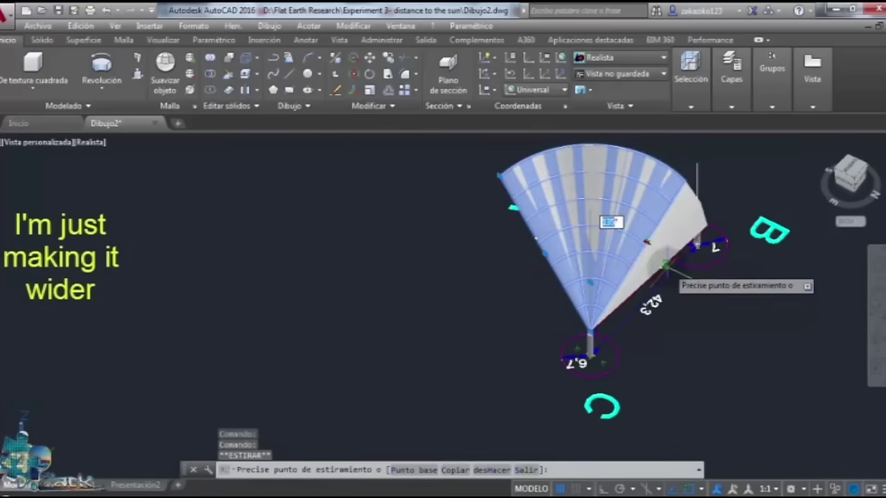
pyautogui.scroll(3, 662, 269)
pyautogui.press('Escape')
pyautogui.scroll(-3, 711, 300)
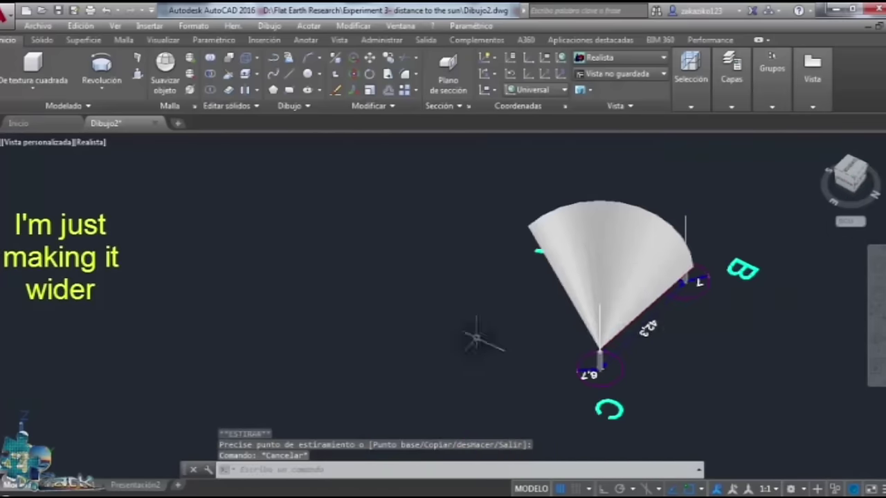
# Revolve the yellow line at post B around its vertical line to form an open, partial cone surface.
pyautogui.click(873, 336)
pyautogui.moveTo(818, 330); pyautogui.dragTo(667, 304)
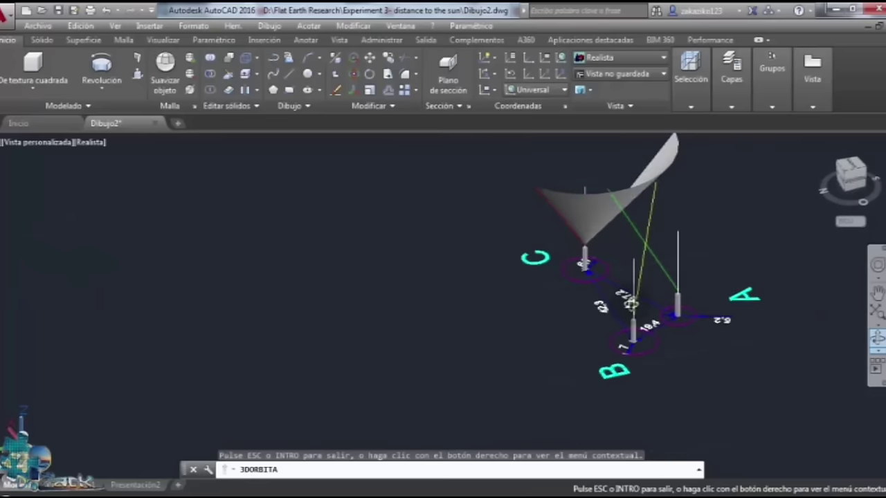
pyautogui.press('Escape')
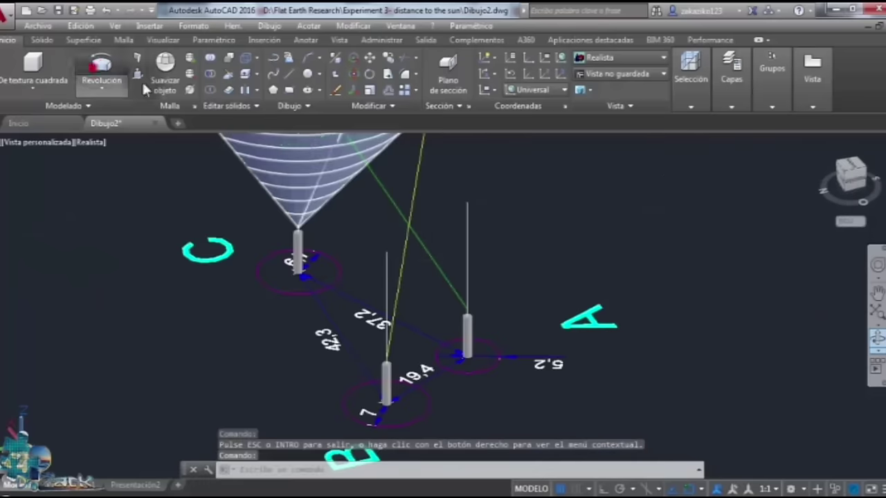
pyautogui.click(101, 69)
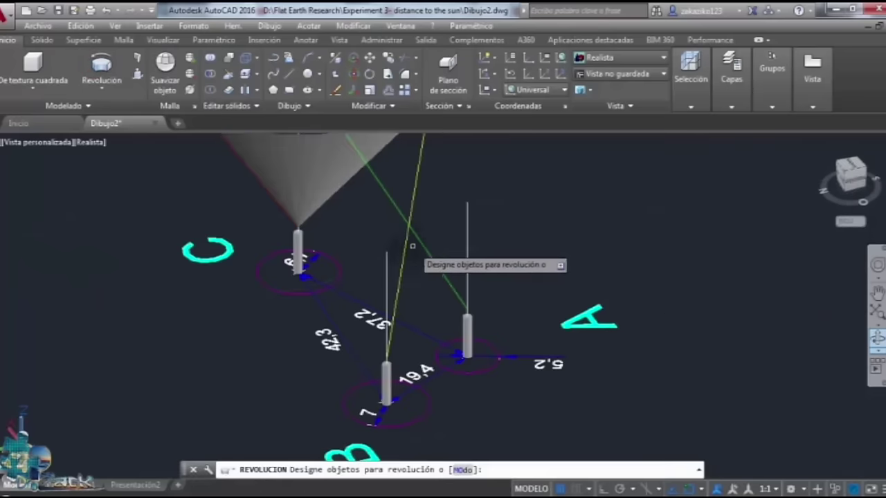
pyautogui.click(386, 261)
pyautogui.press('Return')
pyautogui.click(388, 254)
pyautogui.scroll(4, 391, 373)
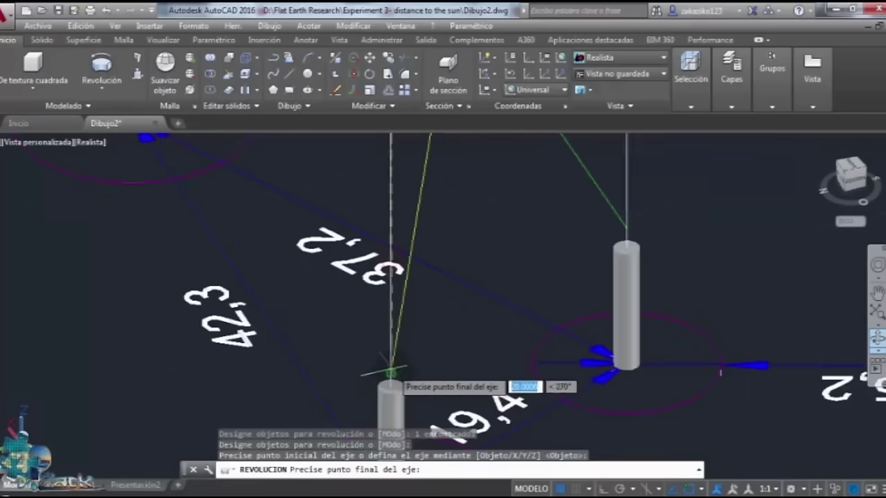
pyautogui.click(391, 373)
pyautogui.scroll(-4, 391, 373)
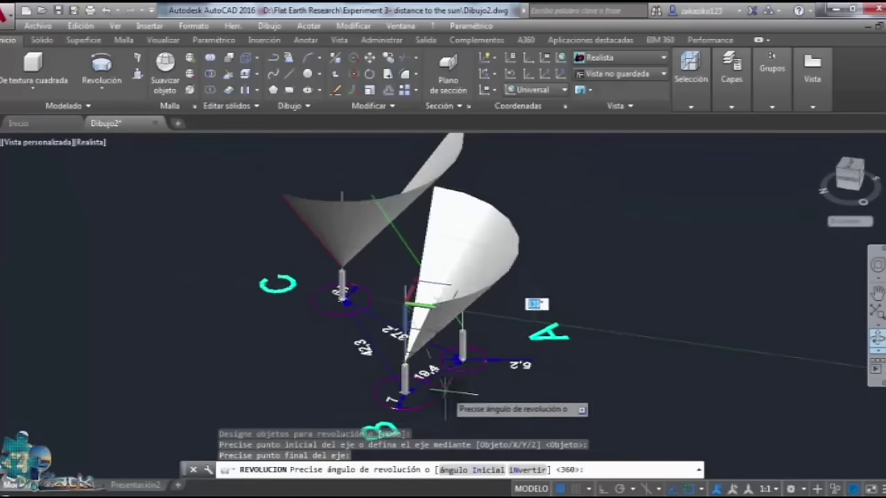
pyautogui.press('Escape')
# Rotate the cone surface at post B about its lower tip so it crosses the surface from post C.
pyautogui.click(875, 340)
pyautogui.moveTo(694, 348); pyautogui.dragTo(727, 333)
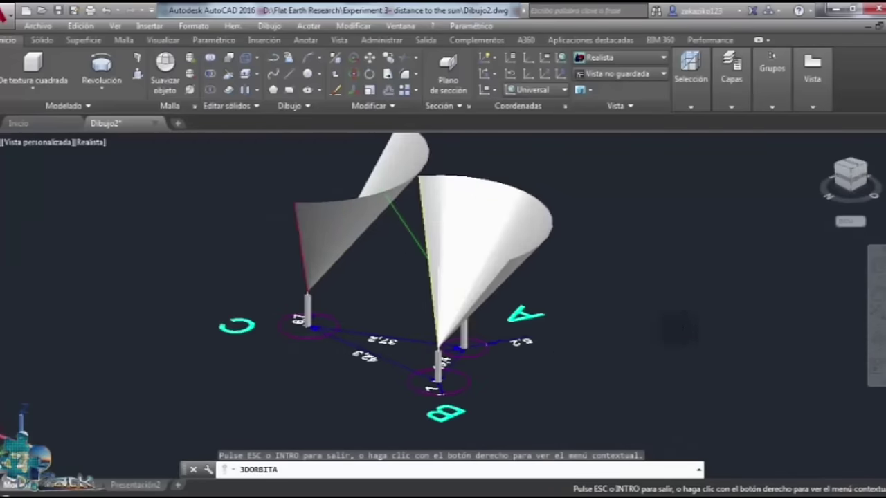
pyautogui.press('Escape')
pyautogui.click(516, 245)
pyautogui.click(371, 73)
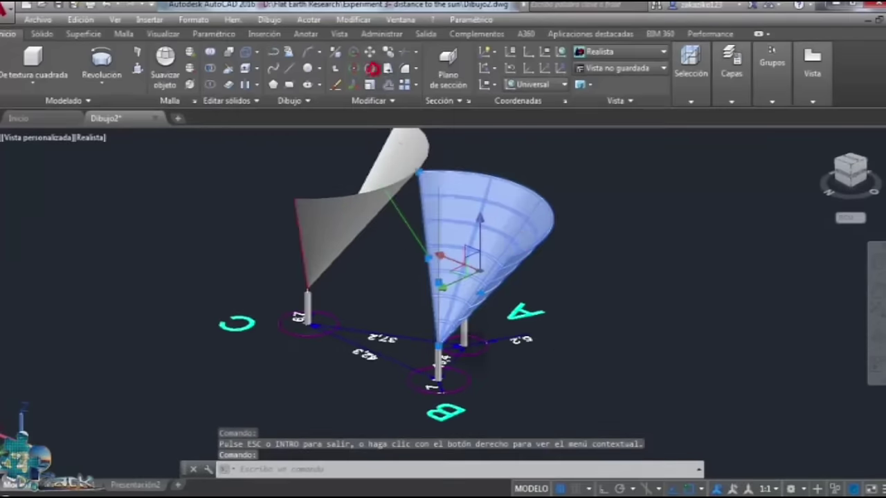
pyautogui.scroll(5, 445, 350)
pyautogui.click(389, 322)
pyautogui.scroll(-6, 512, 348)
pyautogui.press('Escape')
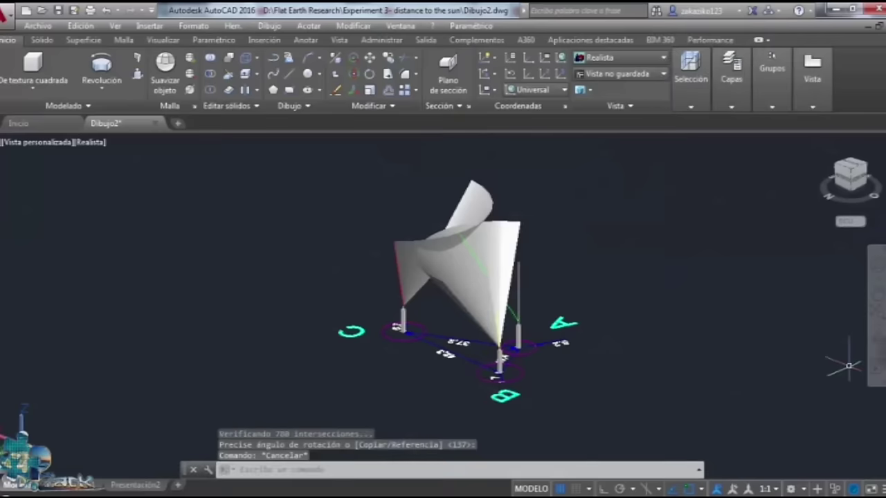
# Revolve the green line at post A around its vertical line to form an open cone surface crossing the other two.
pyautogui.click(878, 339)
pyautogui.moveTo(780, 358); pyautogui.dragTo(702, 358)
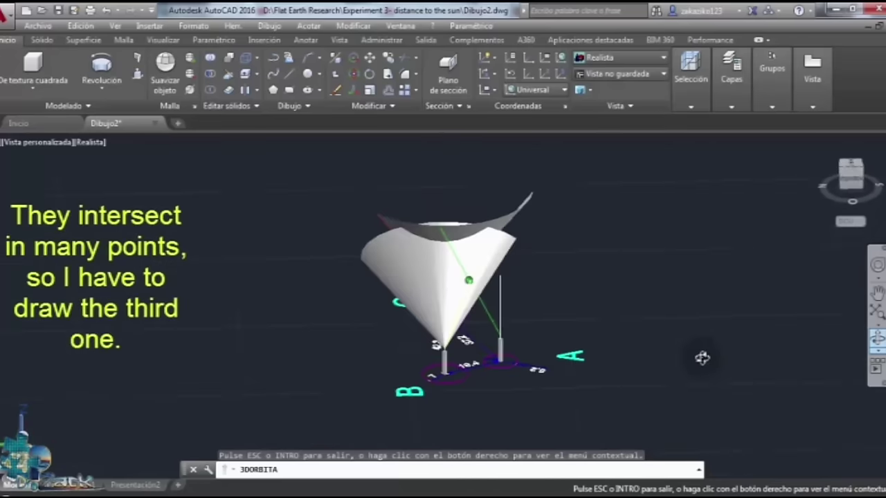
pyautogui.press('Escape')
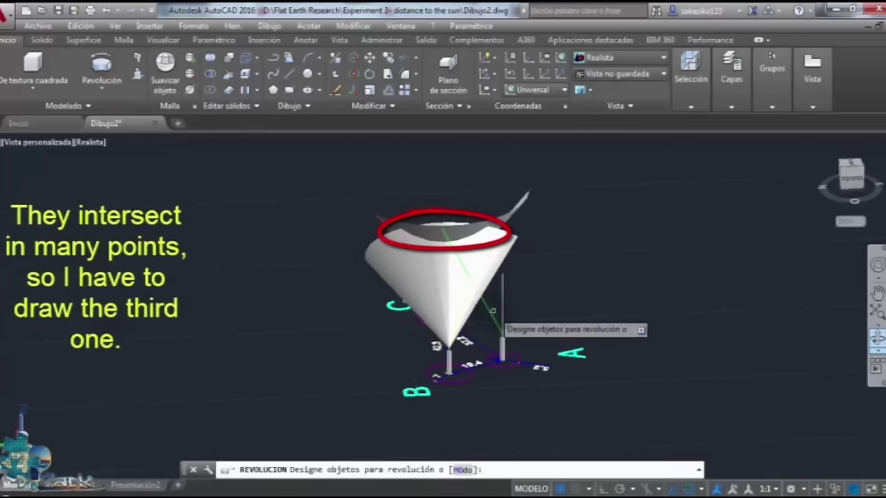
pyautogui.click(492, 315)
pyautogui.press('Return')
pyautogui.click(504, 275)
pyautogui.scroll(5, 508, 347)
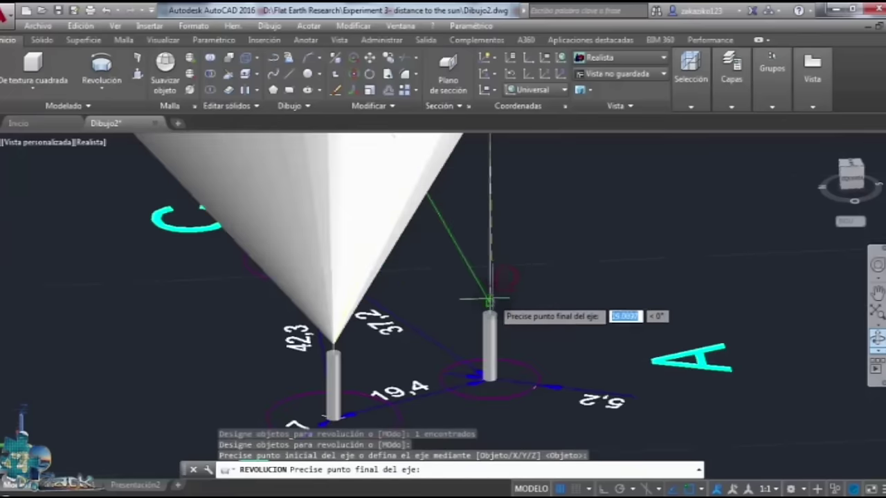
pyautogui.click(490, 300)
pyautogui.scroll(-6, 538, 295)
pyautogui.click(568, 213)
pyautogui.press('Escape')
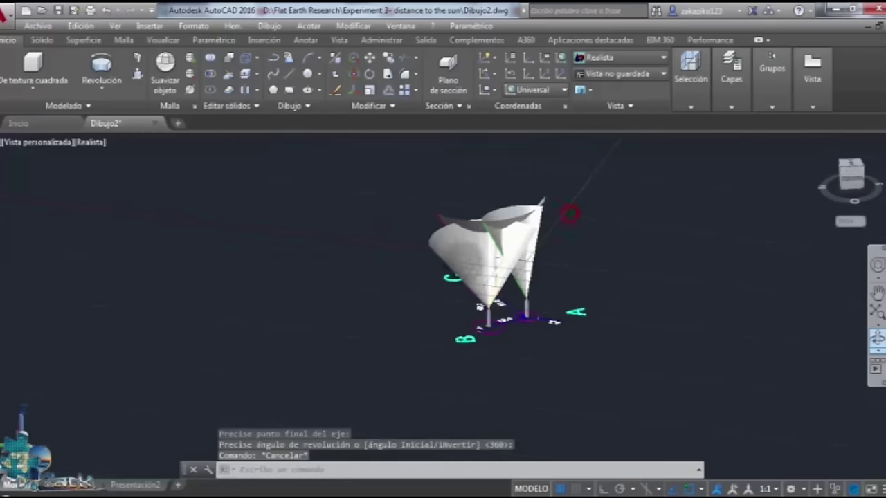
# Change the color property of the cone surface at post B to red.
pyautogui.click(465, 261)
pyautogui.rightClick(675, 255)
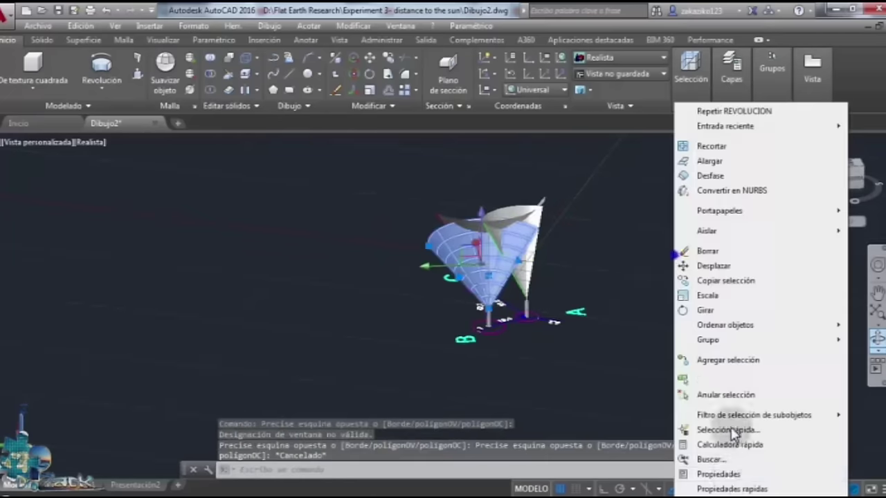
pyautogui.click(718, 474)
pyautogui.click(88, 123)
pyautogui.press('Escape')
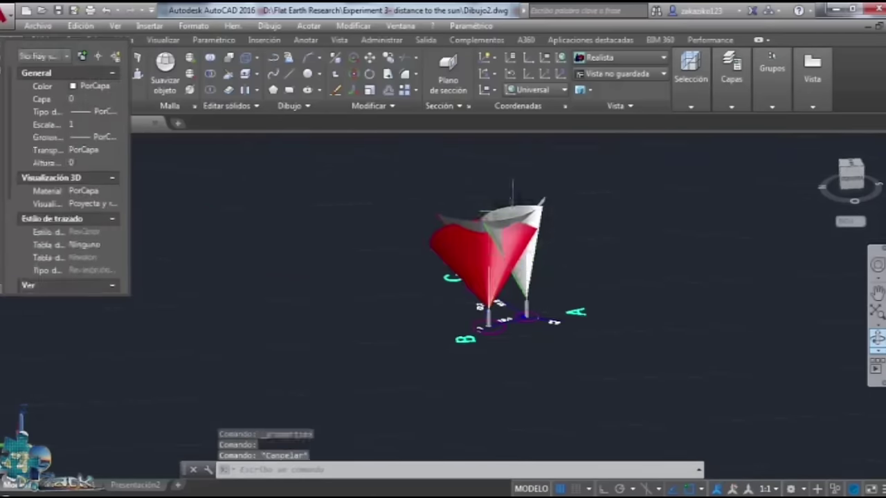
# Color the cone surface at post A yellow and the one at post C cyan.
pyautogui.click(514, 210)
pyautogui.click(93, 86)
pyautogui.click(112, 86)
pyautogui.click(88, 134)
pyautogui.press('Escape')
pyautogui.click(451, 223)
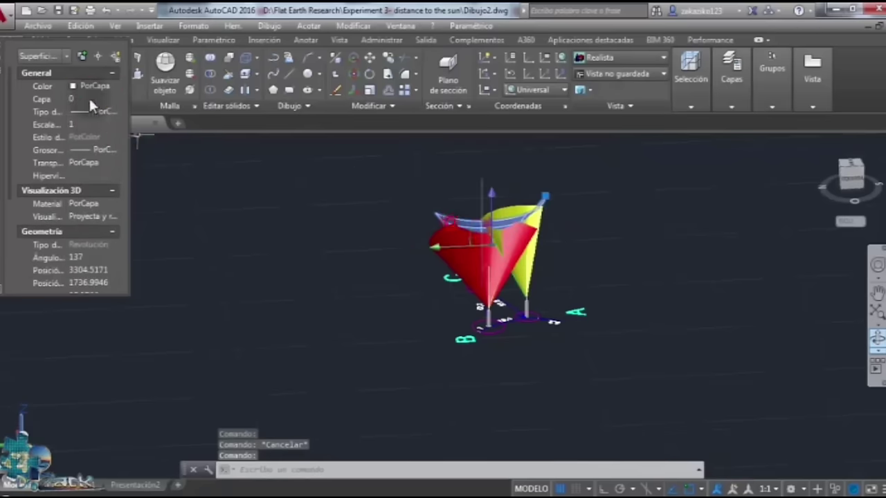
pyautogui.click(102, 150)
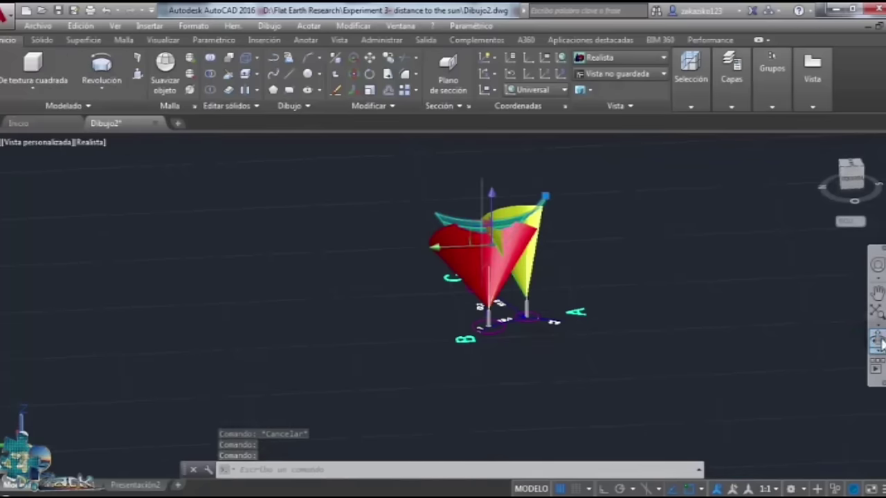
# Draw a sphere of radius 8 centred at the point where the three cone surfaces intersect.
pyautogui.click(877, 341)
pyautogui.moveTo(824, 338); pyautogui.dragTo(624, 298)
pyautogui.scroll(4, 624, 299)
pyautogui.moveTo(770, 406); pyautogui.dragTo(733, 431)
pyautogui.scroll(-1, 526, 320)
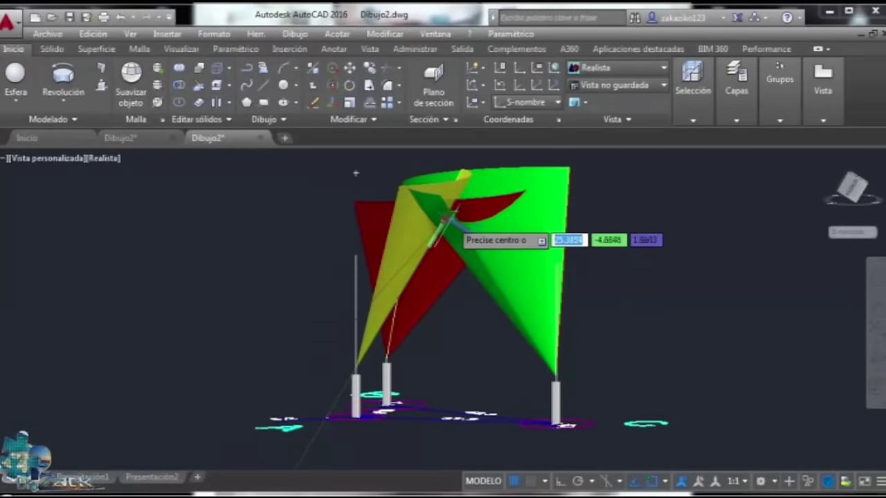
pyautogui.scroll(5, 443, 223)
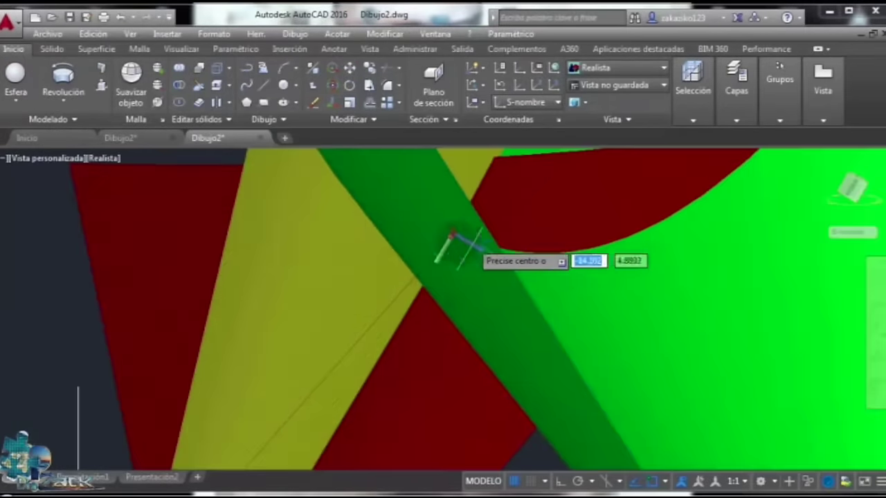
pyautogui.click(451, 237)
pyautogui.scroll(-3, 467, 241)
pyautogui.scroll(3, 464, 239)
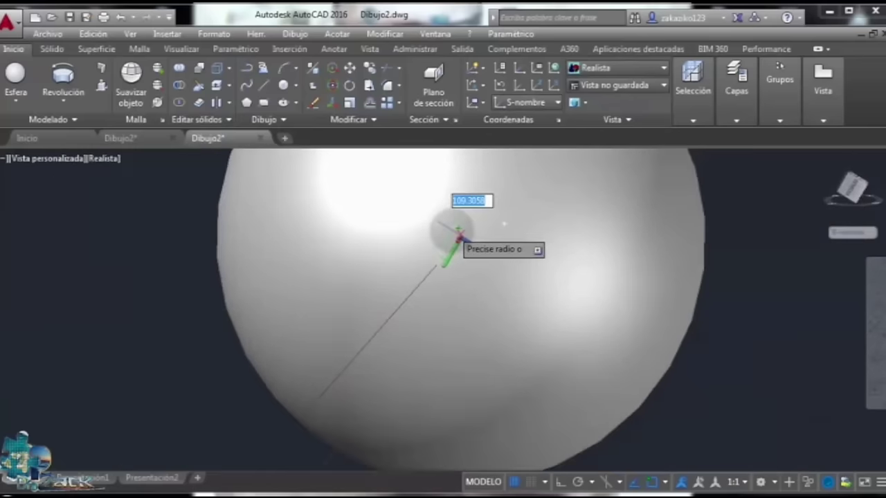
pyautogui.write('8')
pyautogui.press('Return')
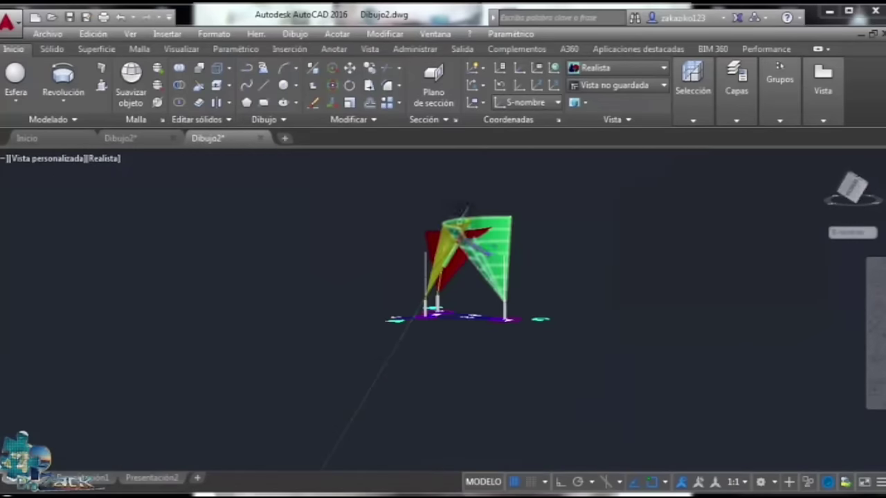
# Examine the intersection of the three cone surfaces and the height dimension below it from several sides.
pyautogui.scroll(4, 459, 223)
pyautogui.keyDown('shift'); pyautogui.moveTo(471, 342); pyautogui.dragTo(488, 380, button='middle'); pyautogui.keyUp('shift')
pyautogui.scroll(5, 589, 262)
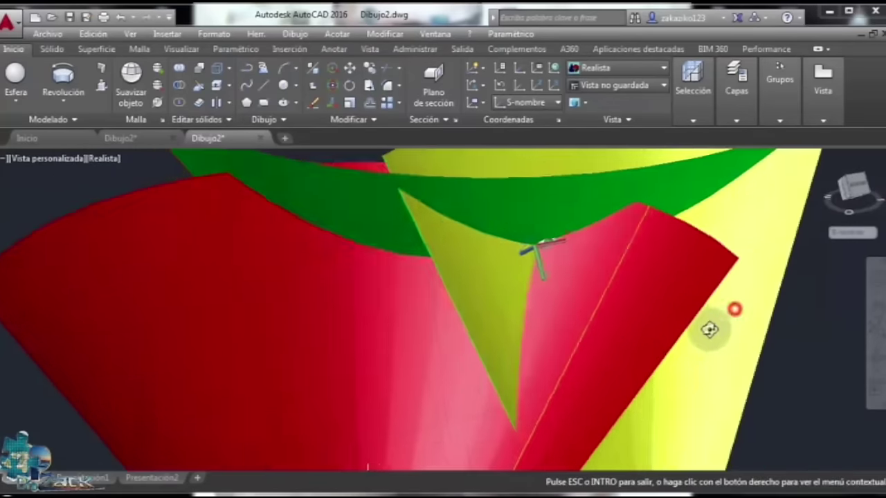
pyautogui.keyDown('shift'); pyautogui.moveTo(710, 330); pyautogui.dragTo(422, 304, button='middle'); pyautogui.keyUp('shift')
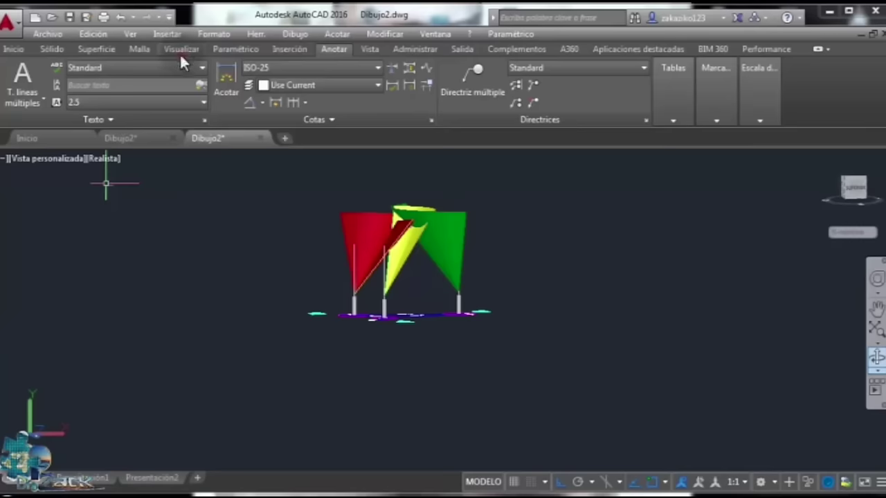
pyautogui.scroll(3, 389, 267)
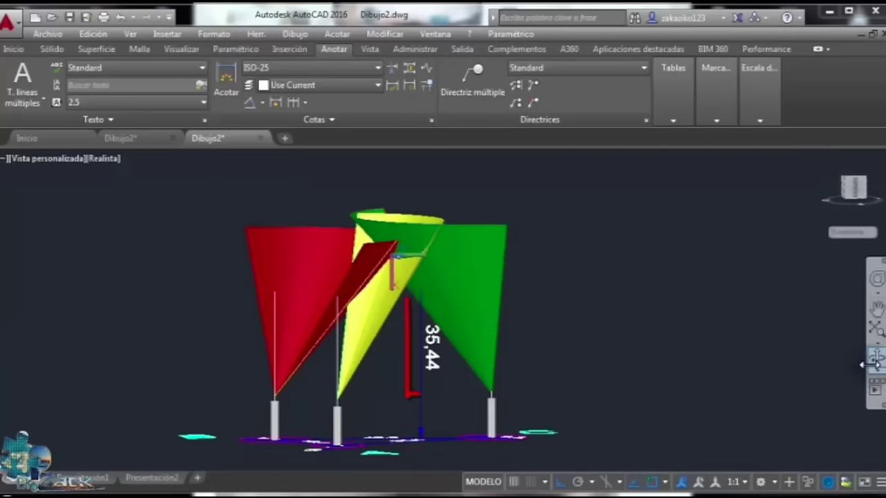
pyautogui.click(874, 357)
pyautogui.moveTo(864, 381); pyautogui.dragTo(721, 369)
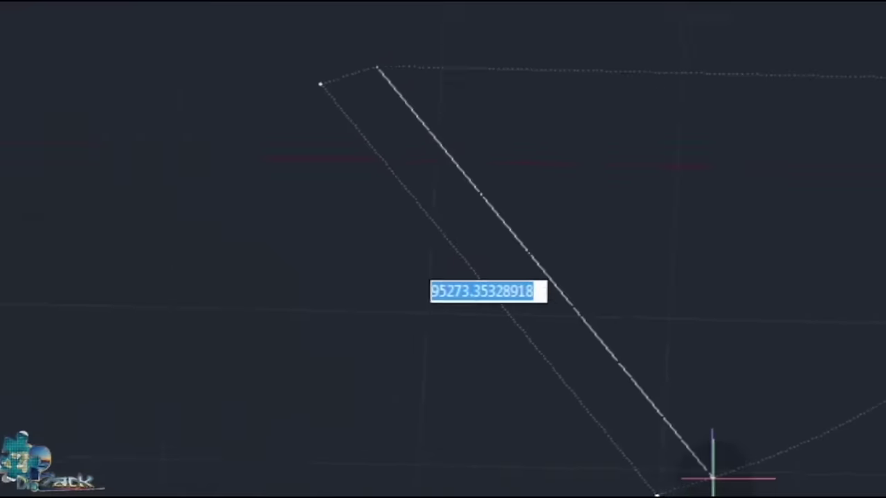
# Draw a line 5326.20 long to represent the air distance from Madrid to Cape Town.
pyautogui.write('5326.20')
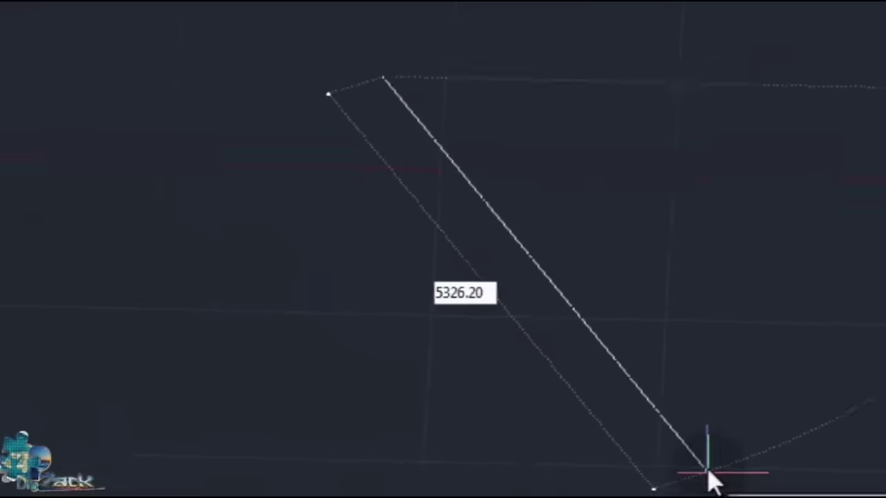
pyautogui.press('Return')
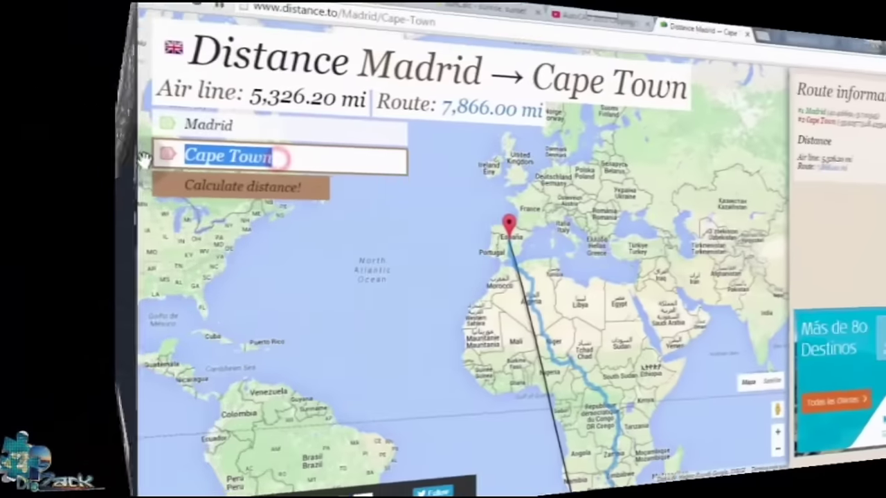
# Switch to distance.to and calculate the distance from Madrid to Ushuaia.
pyautogui.write('Ushua')
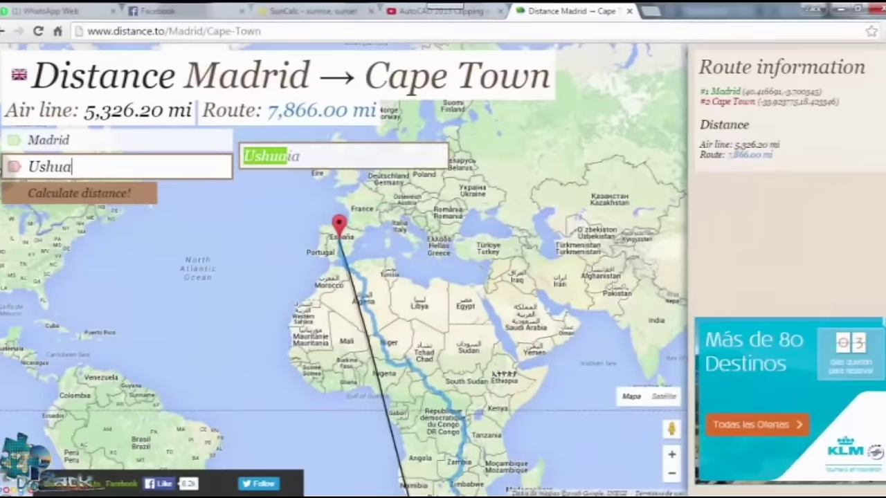
pyautogui.write('ia')
pyautogui.press('Return')
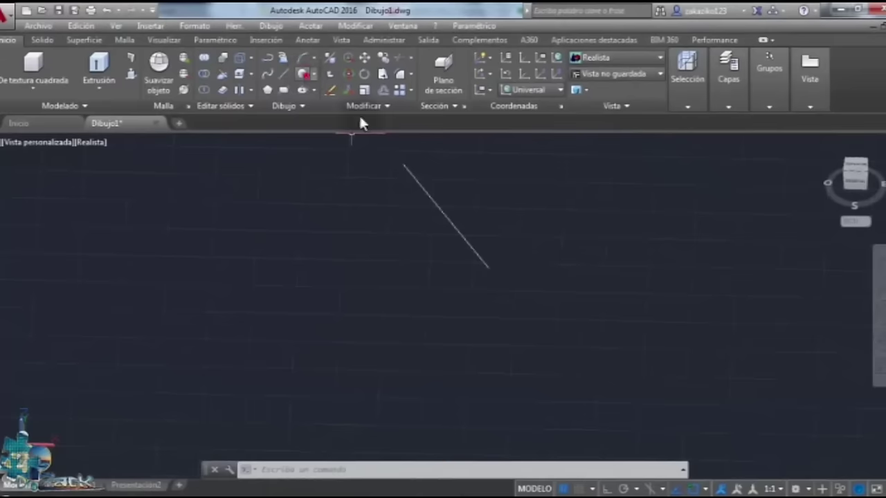
# Return to AutoCAD and draw a circle of radius 7595.43 centred on the Madrid end of the line.
pyautogui.click(303, 74)
pyautogui.click(402, 165)
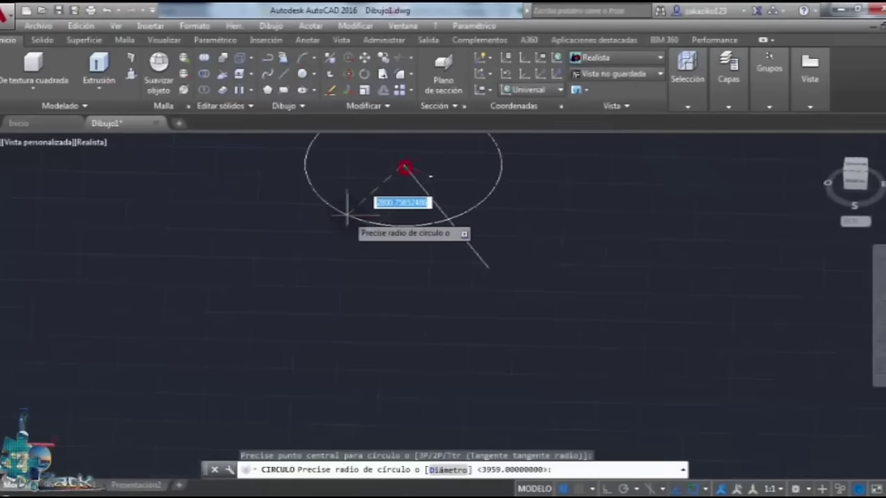
pyautogui.write('7,595.')
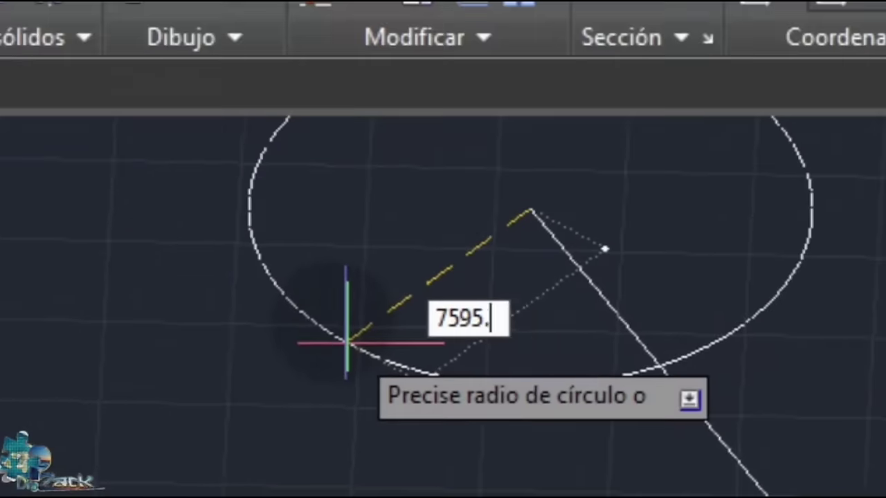
pyautogui.write('43')
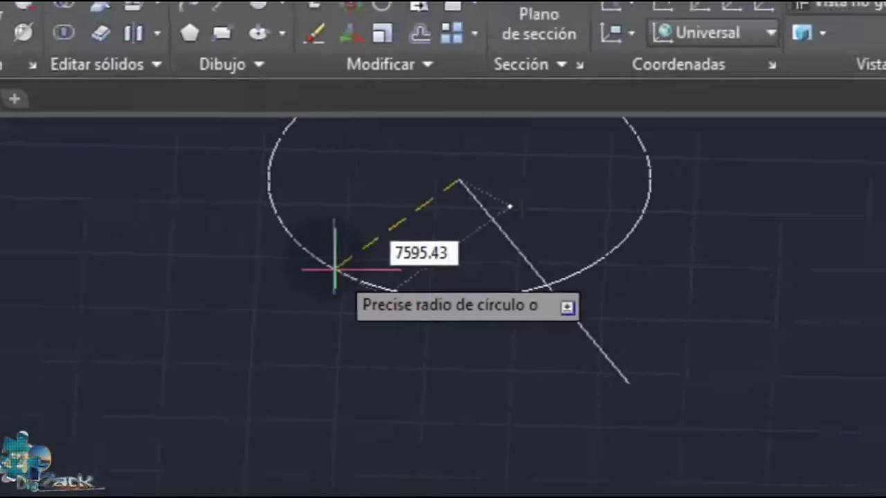
pyautogui.press('Return')
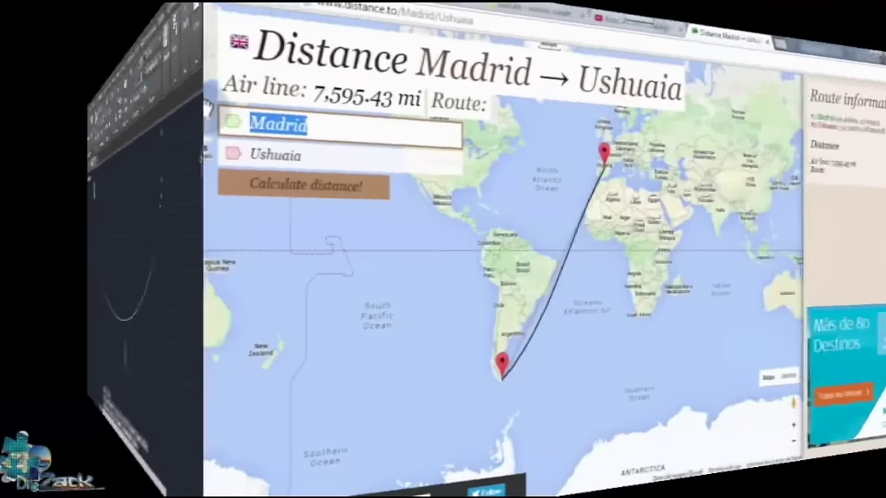
# Look up the Cape Town–Ushuaia distance on distance.to and draw a circle of radius 4218.48 in AutoCAD centred on the line's Cape Town end.
pyautogui.write('Cape T')
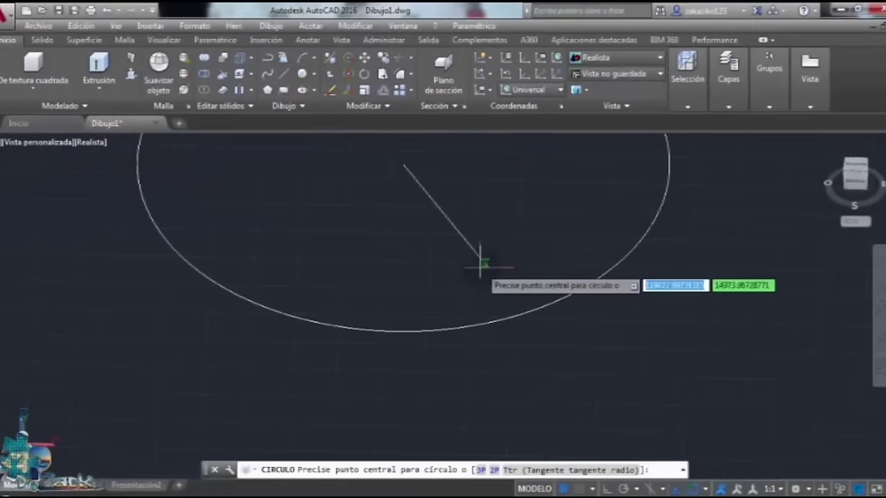
pyautogui.click(489, 269)
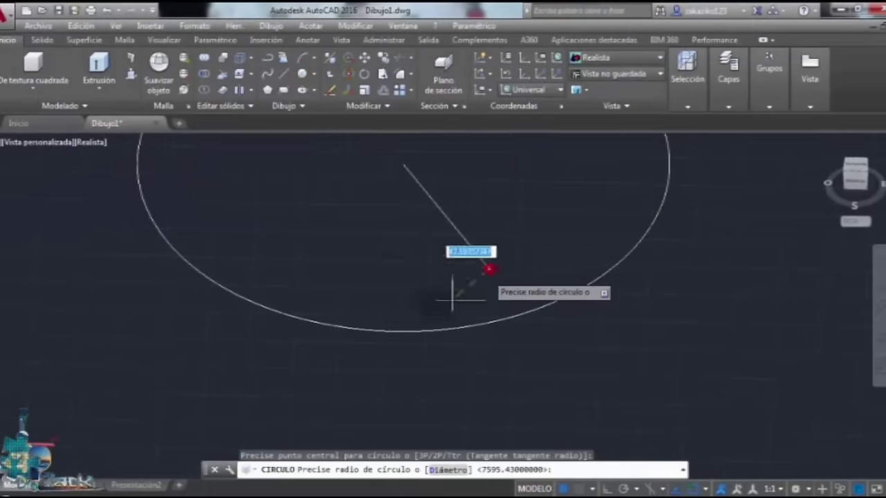
pyautogui.write('42.')
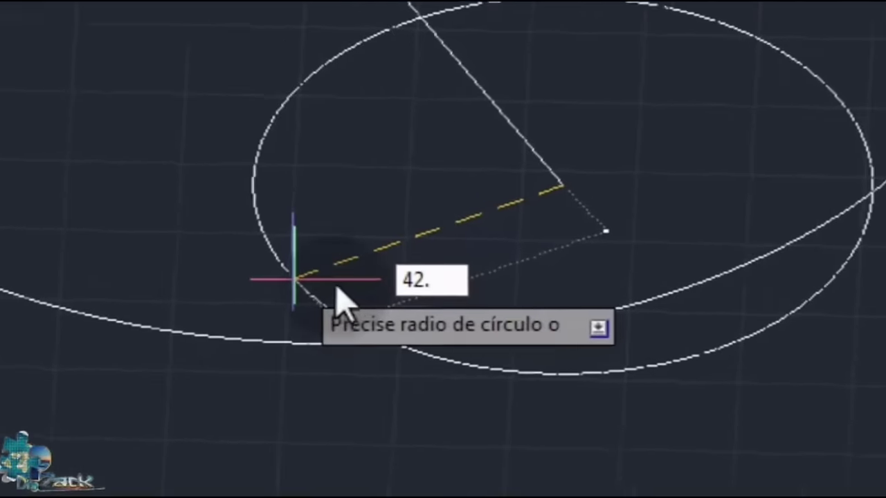
pyautogui.press('BackSpace')
pyautogui.write('18')
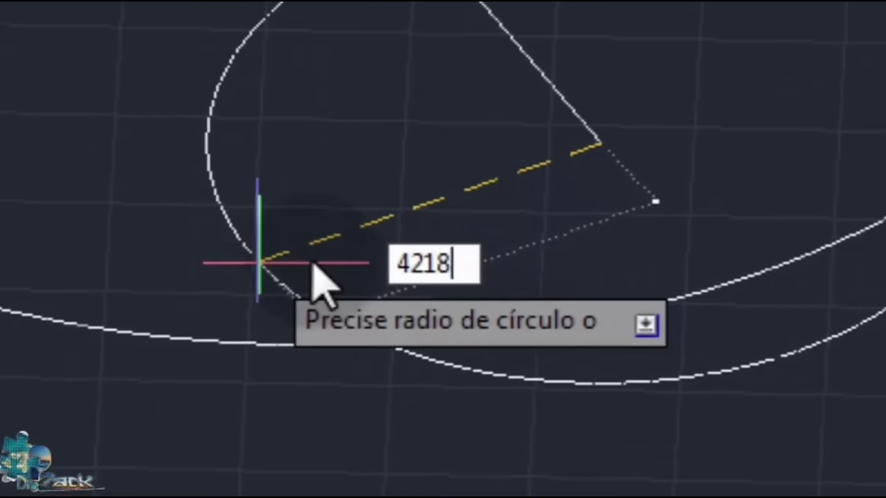
pyautogui.write('.48')
pyautogui.press('Return')
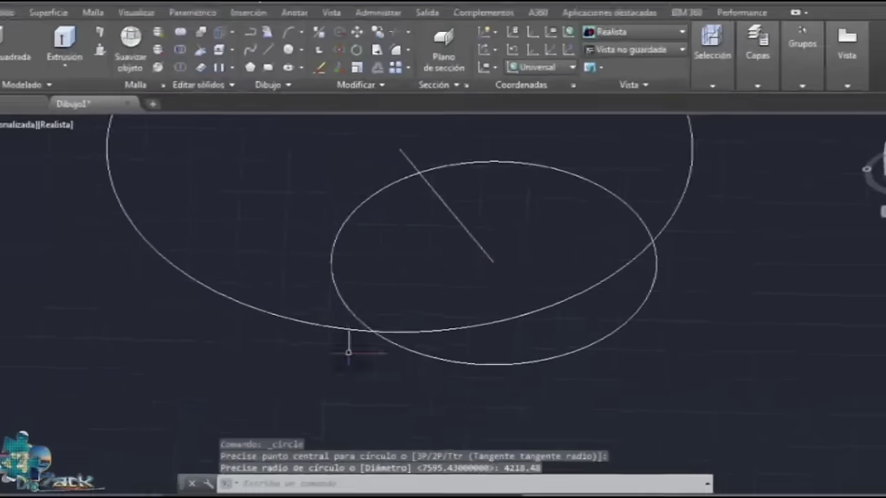
# Draw lines from the Madrid end to the circles' lower intersection and on to the Cape Town end, closing the triangle.
pyautogui.write('l')
pyautogui.press('Return')
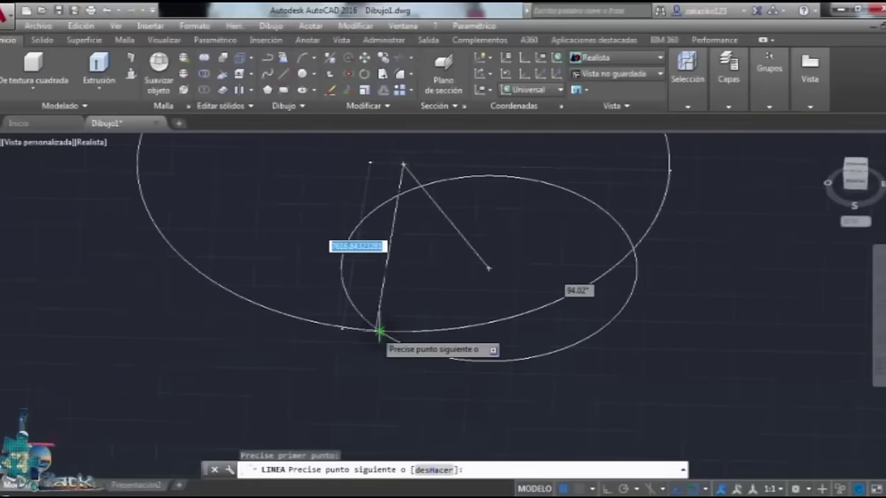
pyautogui.click(488, 265)
pyautogui.press('Escape')
# Delete both construction circles, keeping only the triangle.
pyautogui.click(756, 204)
pyautogui.click(546, 325)
pyautogui.press('Delete')
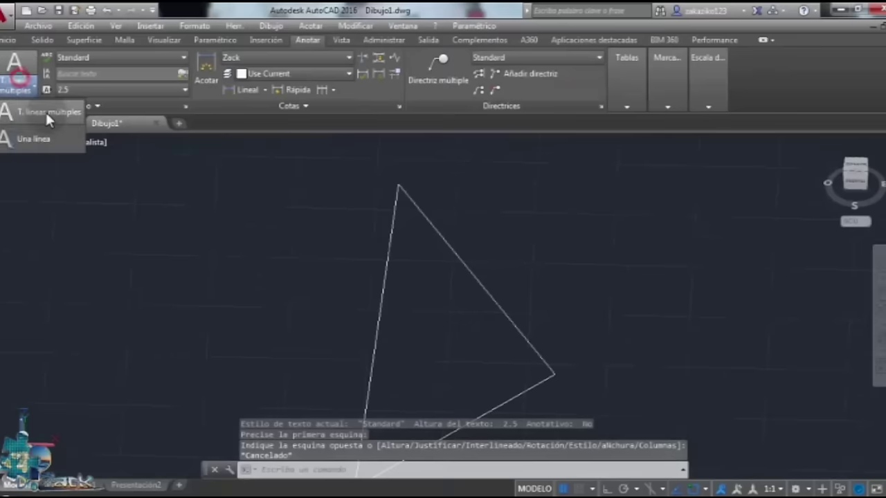
# Add the single-line text "Madrid" at the triangle's upper corner with the default height and rotation.
pyautogui.click(33, 139)
pyautogui.click(384, 166)
pyautogui.press('Return')
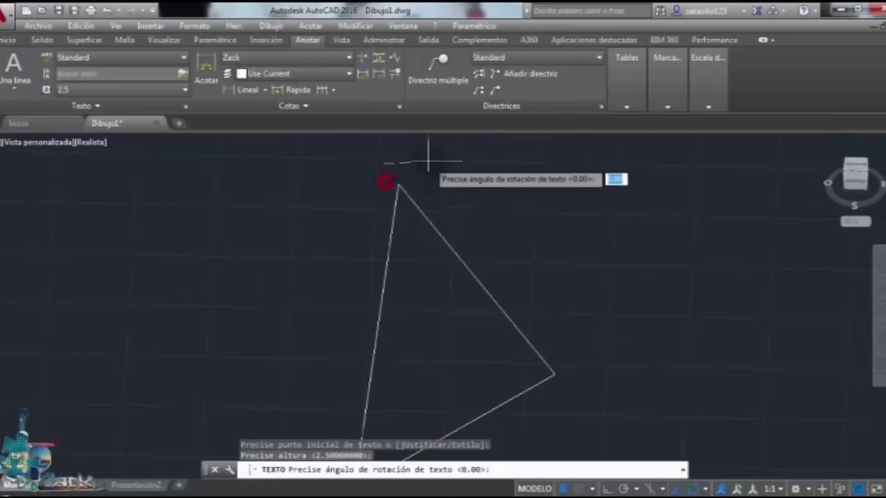
pyautogui.press('Return')
pyautogui.write('Madrid')
pyautogui.press('Return')
# Label the triangle's lower corner "Ushuaia" and the remaining corner "Cape Town".
pyautogui.scroll(-2, 380, 254)
pyautogui.click(291, 380)
pyautogui.write('Ushuaia')
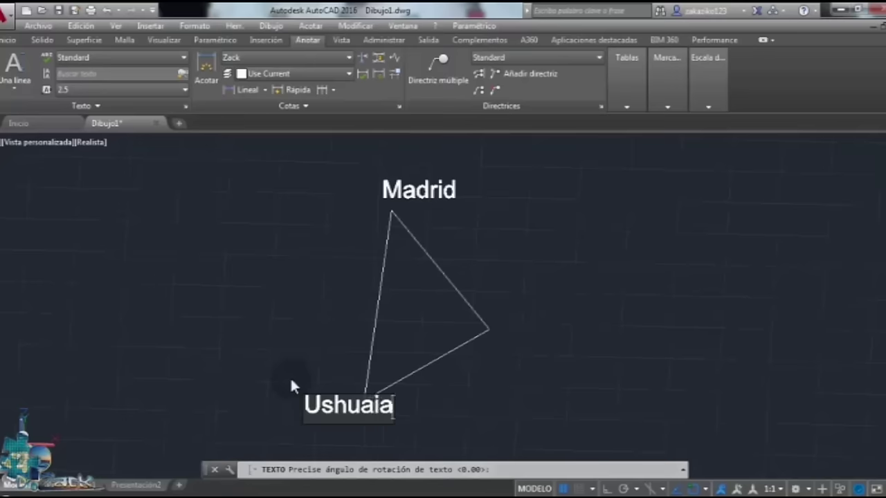
pyautogui.press('Return')
pyautogui.click(499, 321)
pyautogui.write('Cape Town')
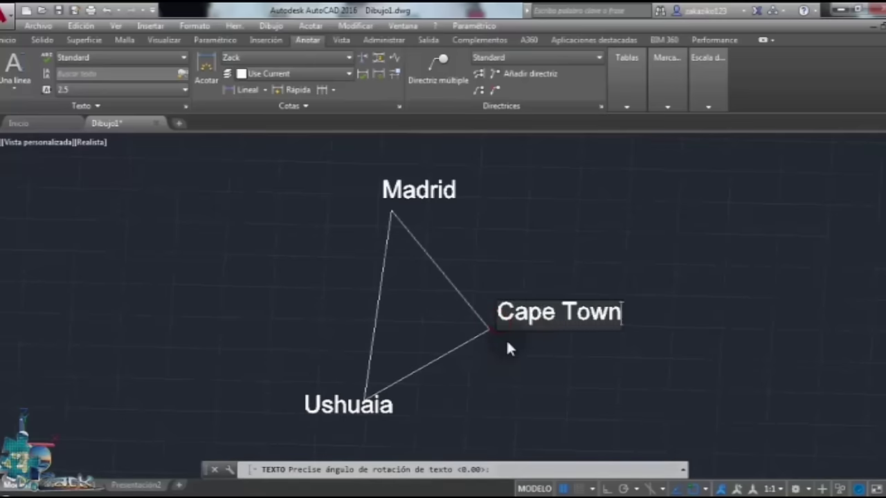
pyautogui.press('Return')
pyautogui.press('Return')
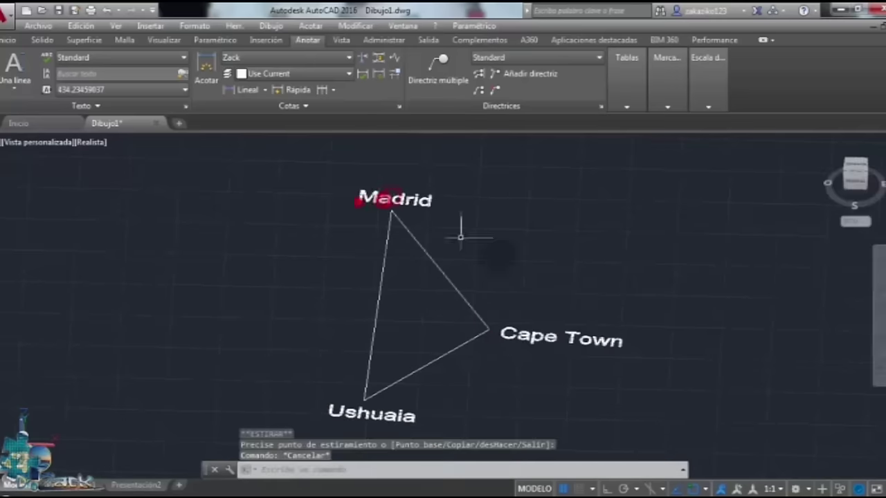
# Draw a vertical line 2000 high from the Cape Town corner of the triangle.
pyautogui.scroll(1, 355, 383)
pyautogui.click(279, 72)
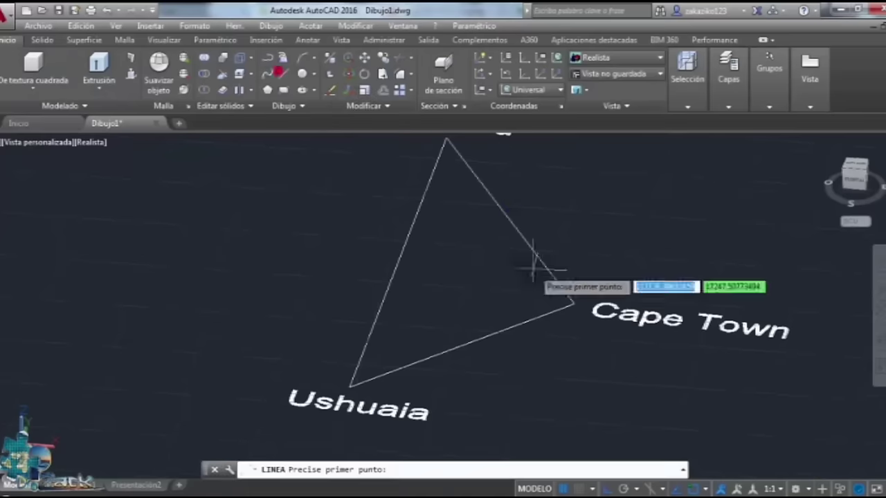
pyautogui.click(575, 303)
pyautogui.write('2000')
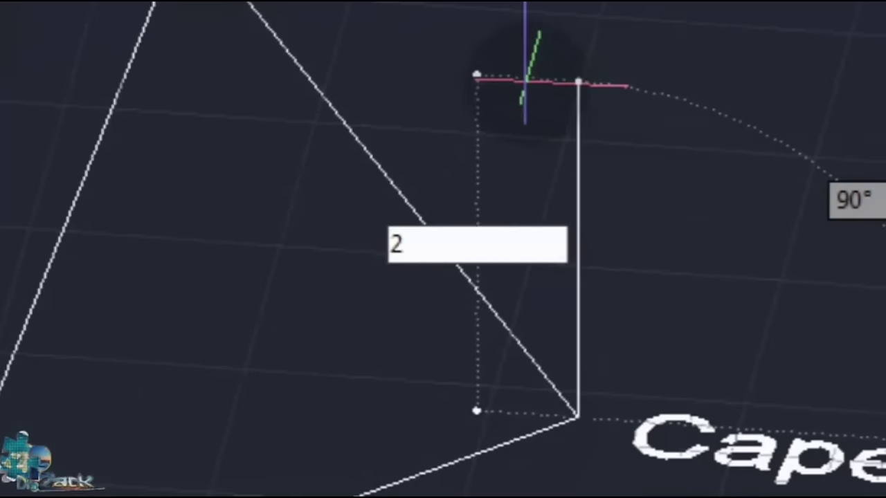
pyautogui.press('Return')
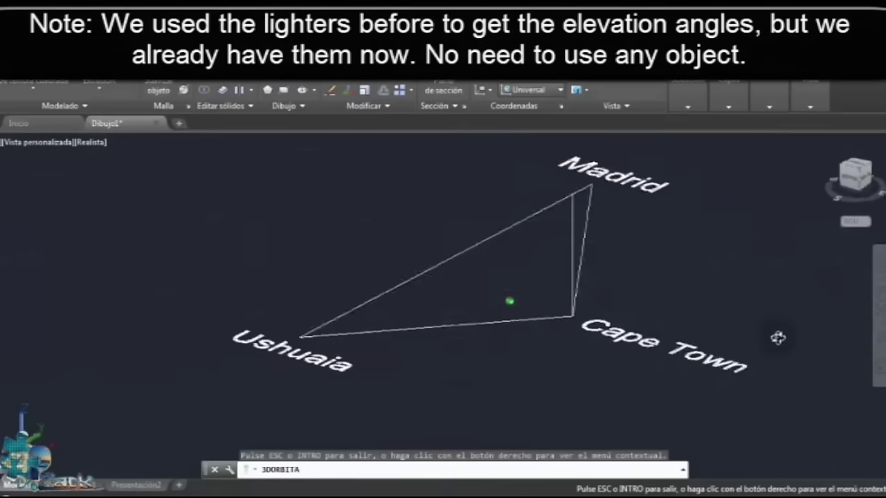
# Draw vertical lines from the Ushuaia and Madrid corners of the triangle.
pyautogui.keyDown('shift'); pyautogui.moveTo(777, 338); pyautogui.dragTo(798, 336, button='middle'); pyautogui.keyUp('shift')
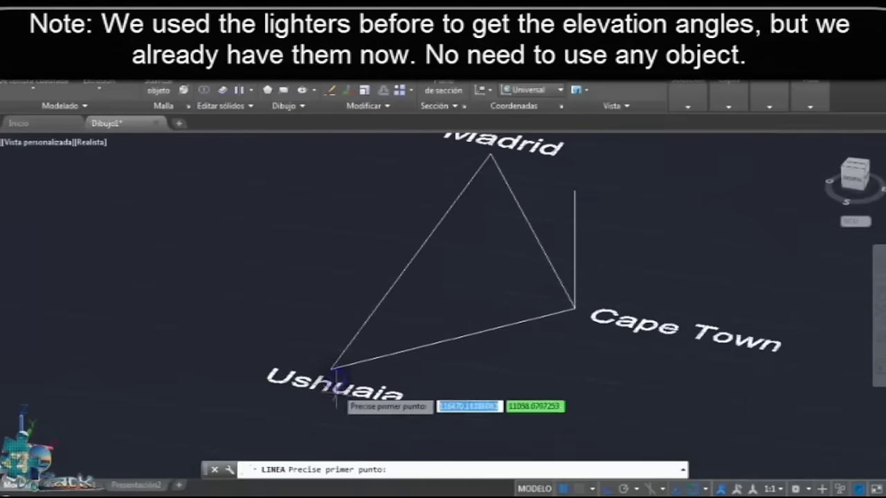
pyautogui.click(331, 369)
pyautogui.press('Return')
pyautogui.press('Return')
pyautogui.press('Return')
pyautogui.click(491, 155)
# Draw a flat circle centred on the base of the vertical line at Cape Town.
pyautogui.moveTo(475, 216); pyautogui.dragTo(456, 345, button='middle')
pyautogui.keyDown('shift'); pyautogui.moveTo(600, 283); pyautogui.dragTo(845, 353, button='middle'); pyautogui.keyUp('shift')
pyautogui.moveTo(524, 349); pyautogui.dragTo(585, 325, button='middle')
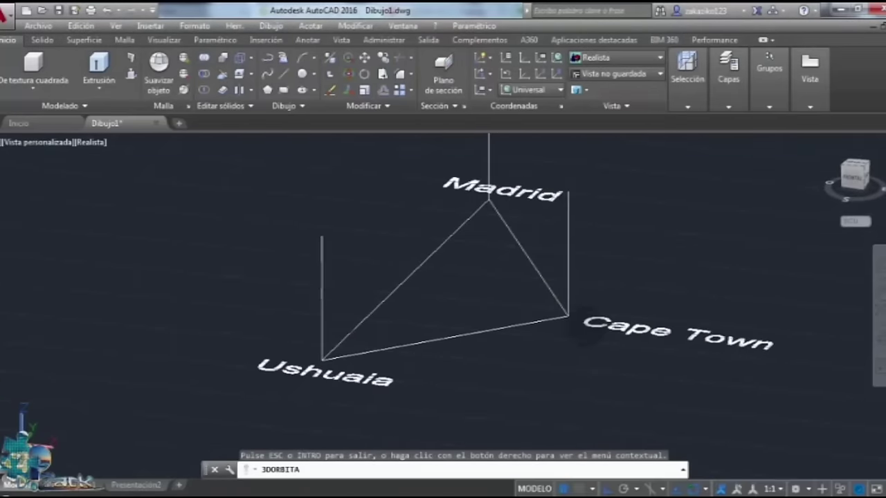
pyautogui.scroll(1, 569, 314)
pyautogui.click(567, 317)
pyautogui.click(646, 311)
pyautogui.press('Escape')
# Draw circles of the same radius centred on the Ushuaia and Madrid corners.
pyautogui.rightClick(270, 370)
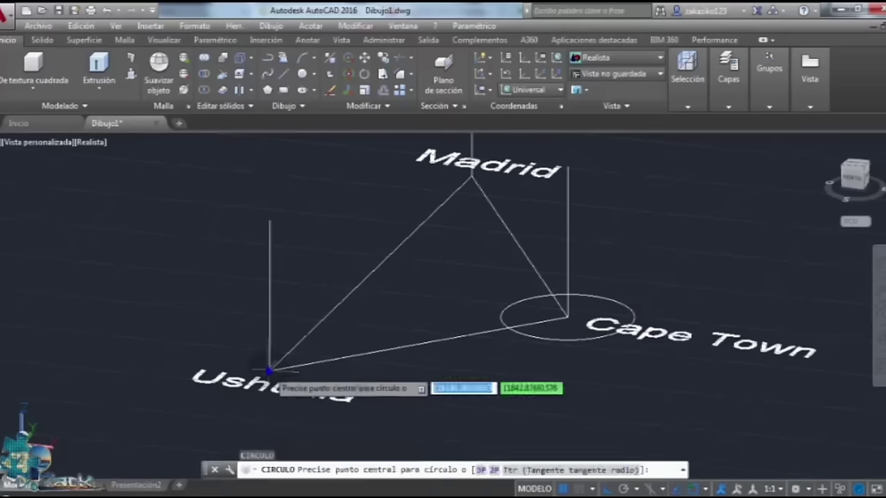
pyautogui.click(270, 370)
pyautogui.press('Return')
pyautogui.press('Return')
pyautogui.click(472, 177)
pyautogui.press('Return')
pyautogui.press('Escape')
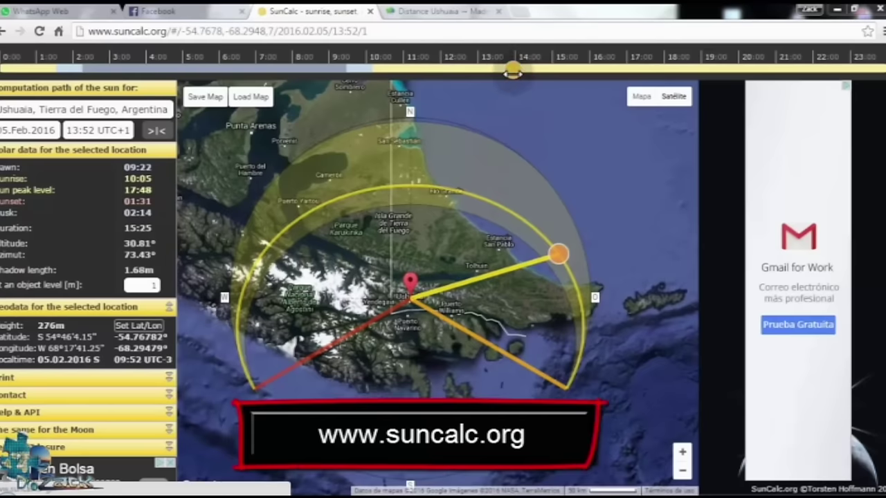
# In SunCalc, sweep the time through 5 February 2016 to examine the sun's path over Ushuaia.
pyautogui.moveTo(512, 70); pyautogui.dragTo(289, 71)
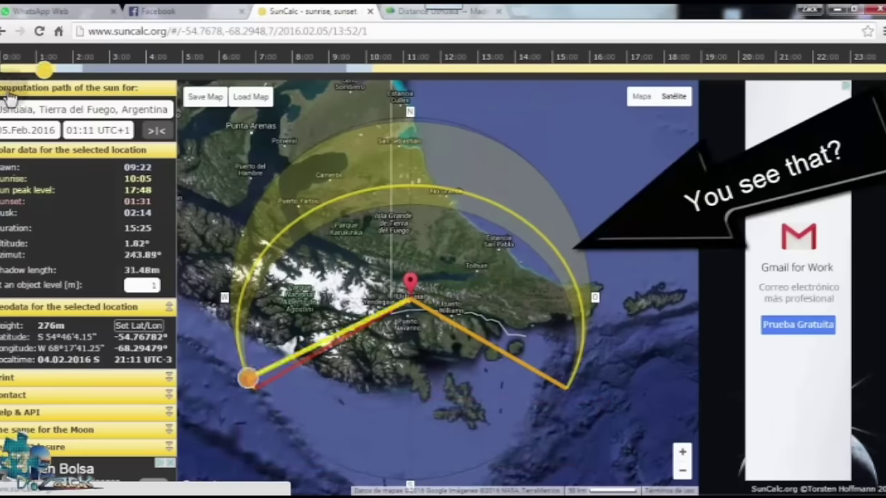
pyautogui.moveTo(160, 69); pyautogui.dragTo(564, 139)
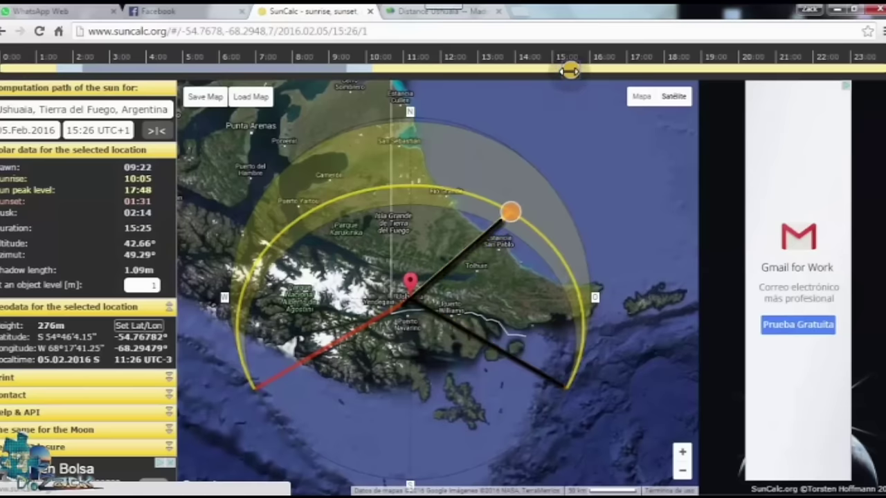
pyautogui.moveTo(760, 76); pyautogui.dragTo(768, 71)
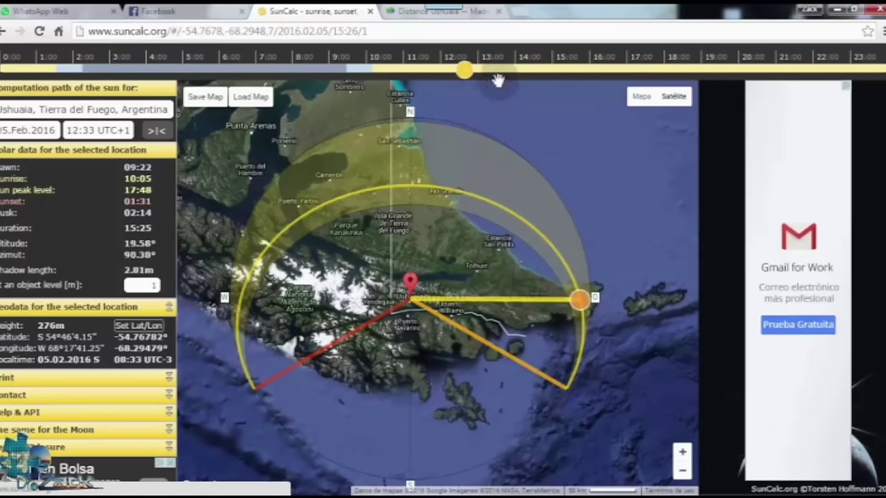
pyautogui.moveTo(498, 80); pyautogui.dragTo(741, 109)
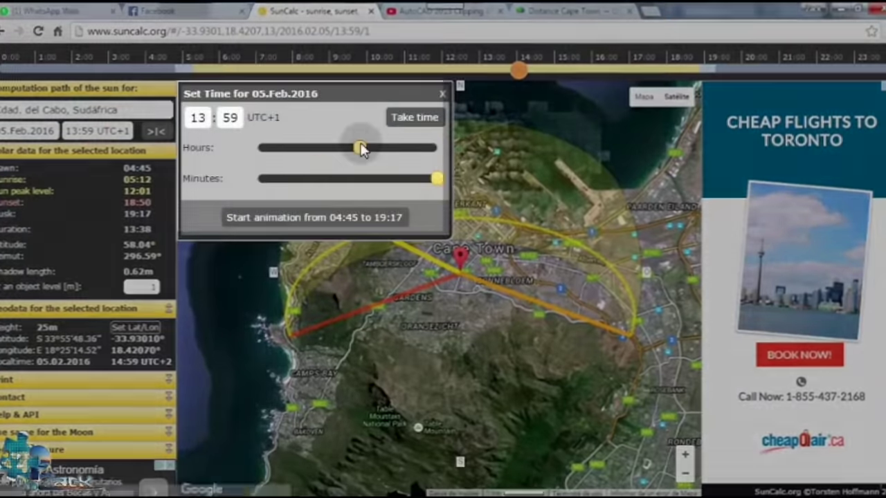
# Set the calculation time for Cape Town to 14:00 UTC+1.
pyautogui.click(360, 147)
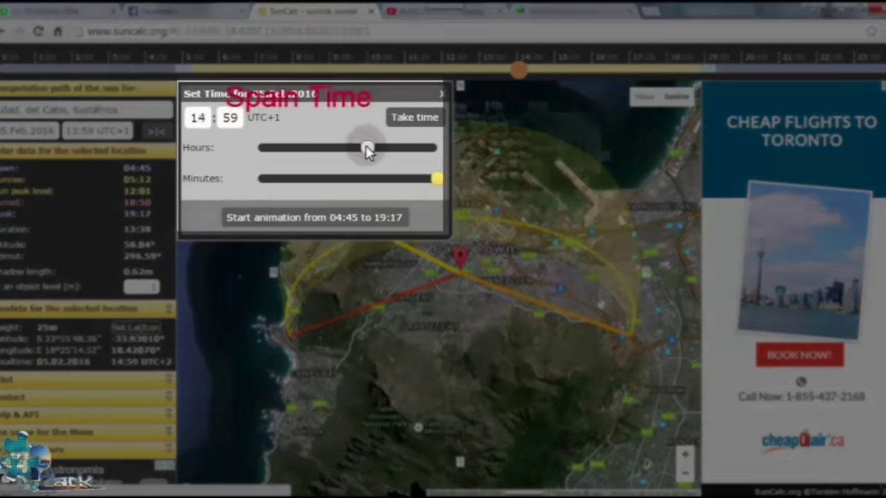
pyautogui.doubleClick(235, 118)
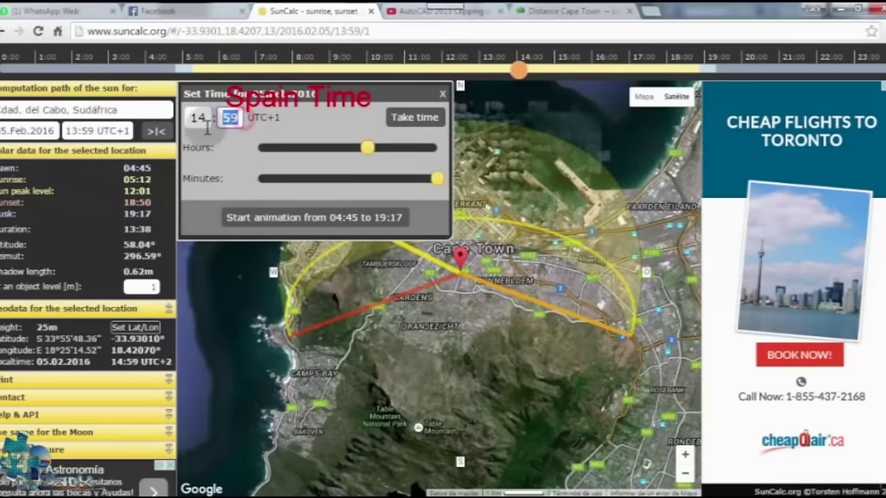
pyautogui.click(436, 118)
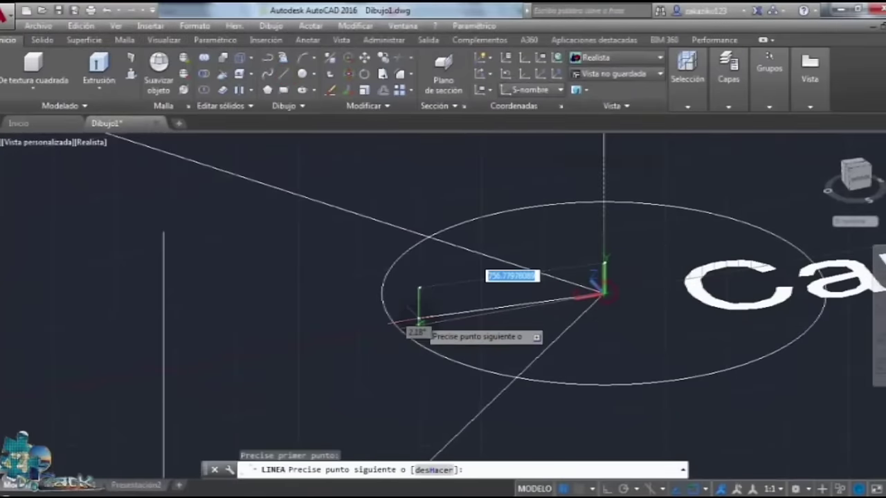
# In AutoCAD, draw a line from the Cape Town corner rising at 57.86° above the radius line in its circle.
pyautogui.write('<57.86')
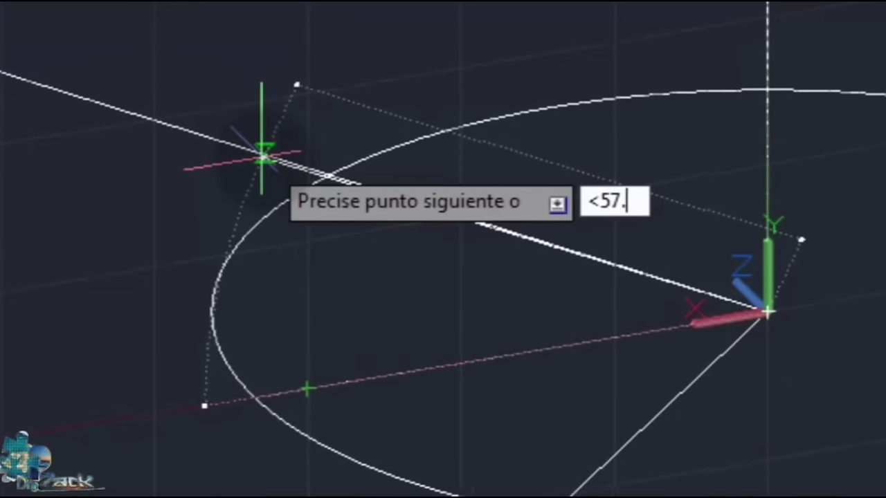
pyautogui.press('Return')
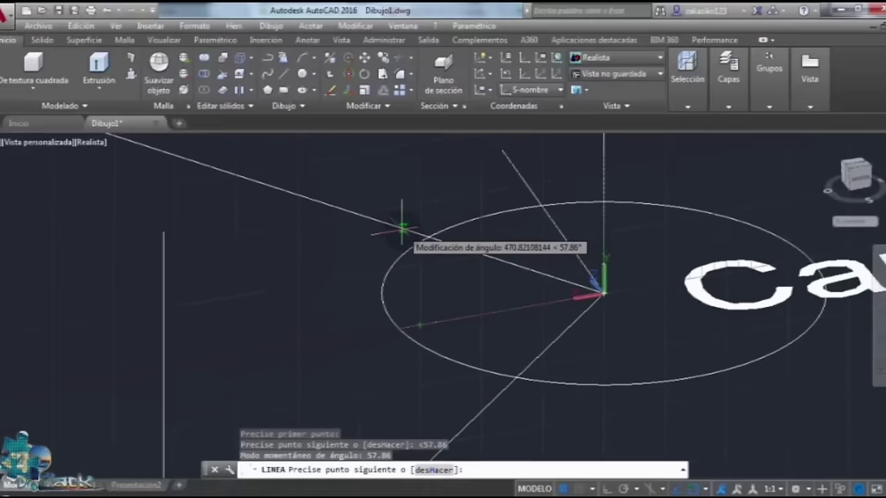
pyautogui.scroll(-5, 373, 260)
pyautogui.press('Escape')
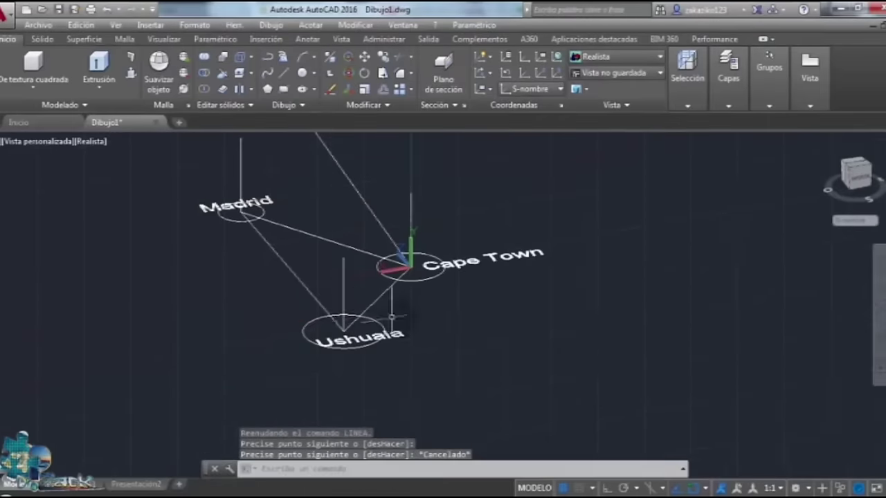
# Add an angular dimension between Cape Town's inclined line and the radius line in its circle.
pyautogui.scroll(4, 347, 232)
pyautogui.click(307, 39)
pyautogui.click(251, 89)
pyautogui.click(463, 258)
pyautogui.click(449, 327)
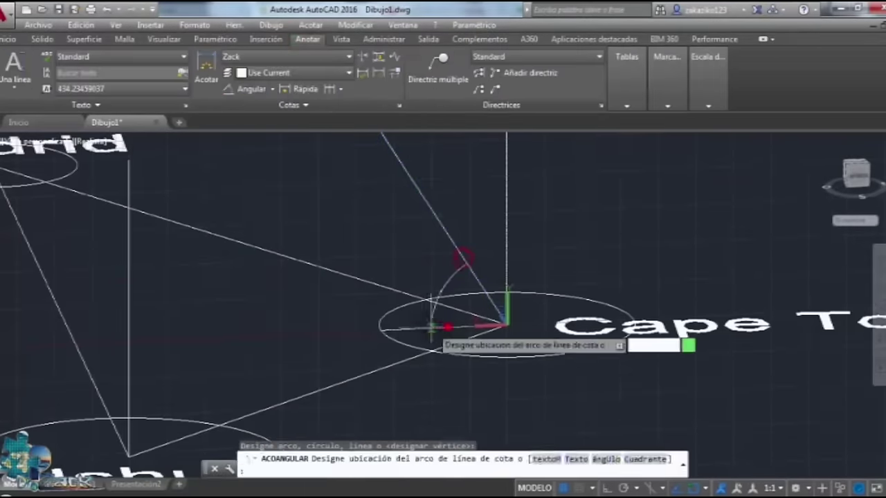
pyautogui.click(429, 312)
# Check the sun's altitude over Ushuaia in SunCalc and draw a line from the Ushuaia corner rising at 31.89°.
pyautogui.scroll(8, 432, 282)
pyautogui.click(880, 337)
pyautogui.moveTo(706, 361); pyautogui.dragTo(710, 369)
pyautogui.keyDown('shift'); pyautogui.moveTo(711, 368); pyautogui.dragTo(498, 405, button='middle'); pyautogui.keyUp('shift')
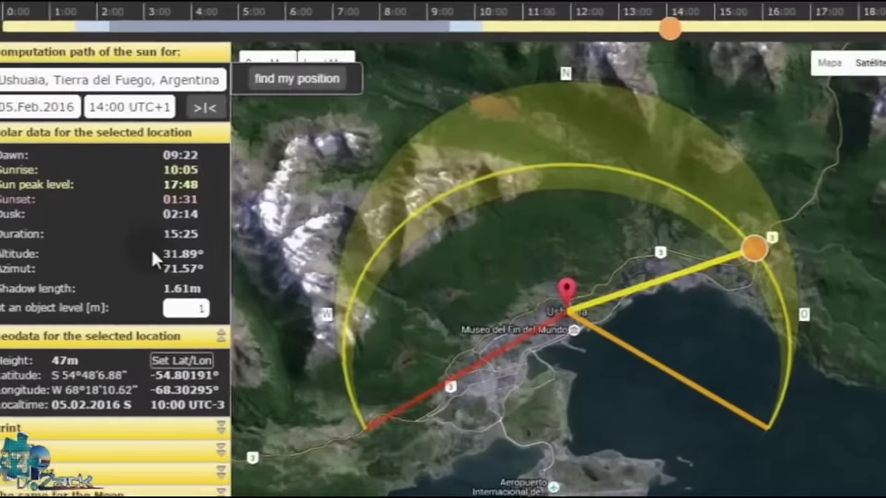
pyautogui.moveTo(154, 254); pyautogui.dragTo(205, 254)
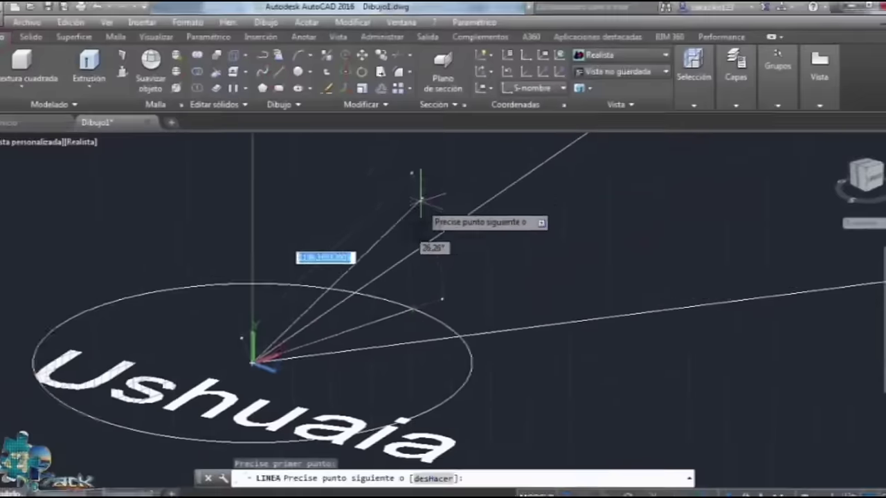
pyautogui.write('< ')
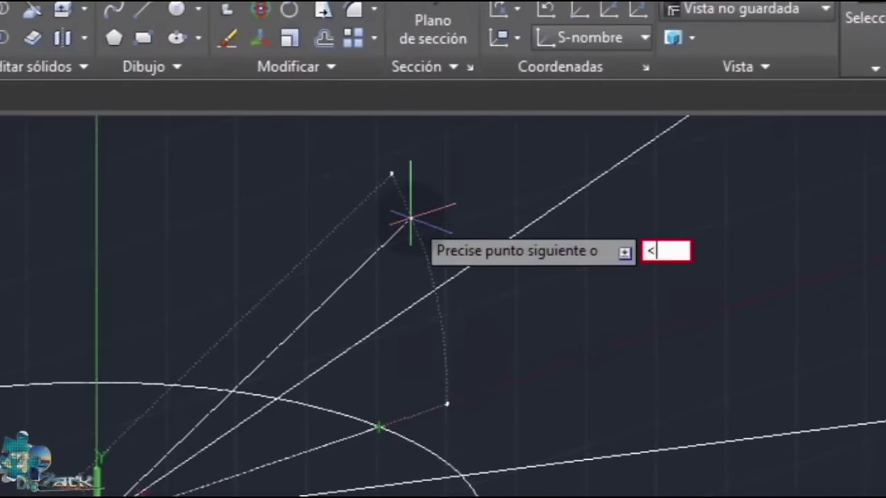
pyautogui.write('31.89')
pyautogui.press('Return')
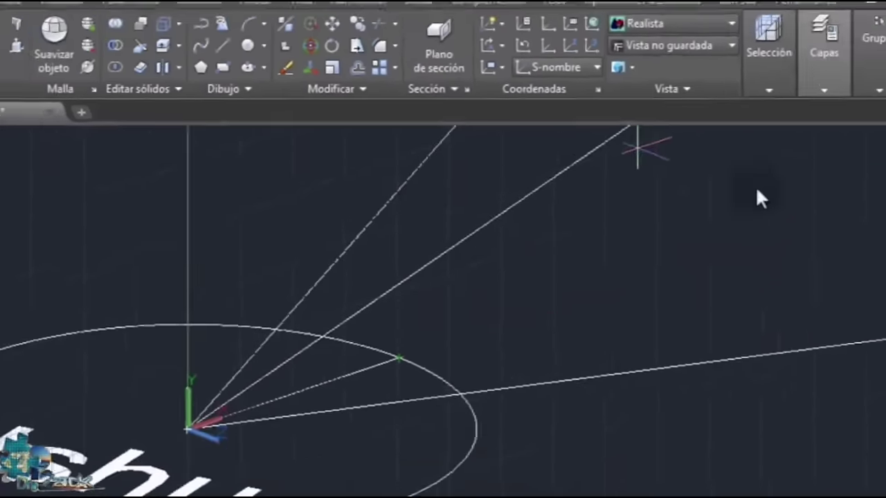
pyautogui.scroll(-5, 534, 369)
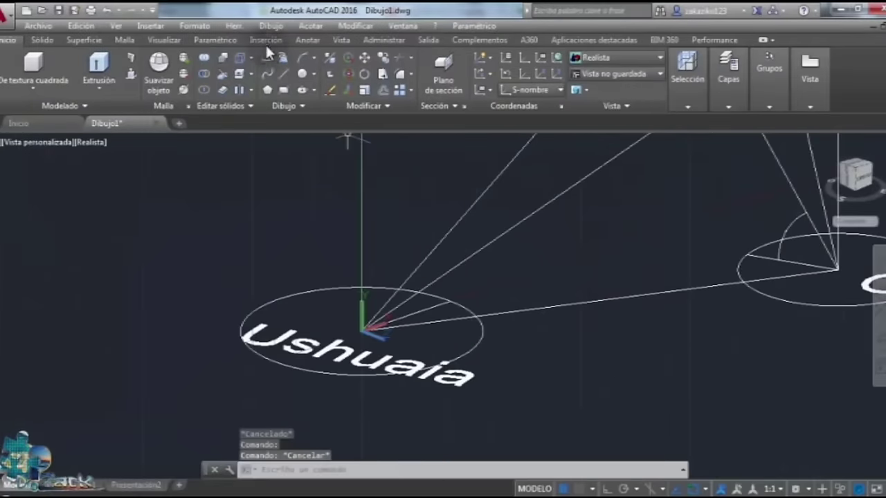
# Add an angular dimension between Ushuaia's inclined line and the radius line in its circle.
pyautogui.click(307, 40)
pyautogui.click(253, 89)
pyautogui.scroll(-3, 429, 320)
pyautogui.click(465, 245)
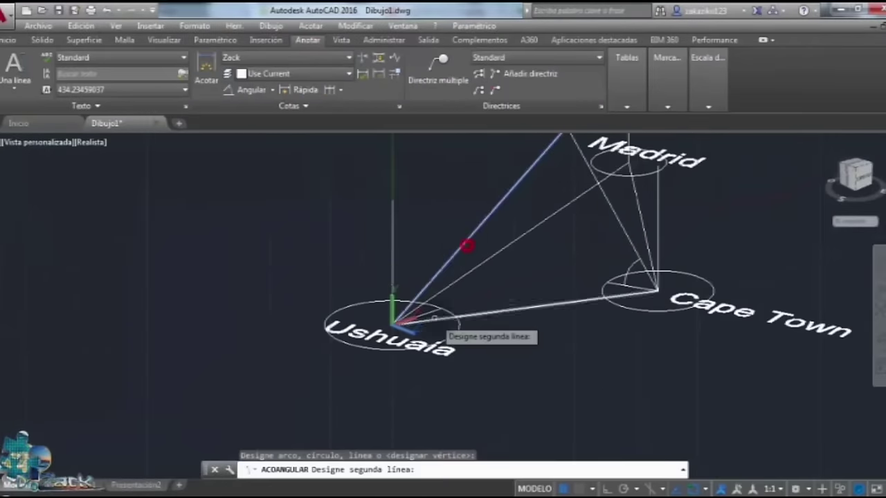
pyautogui.click(435, 316)
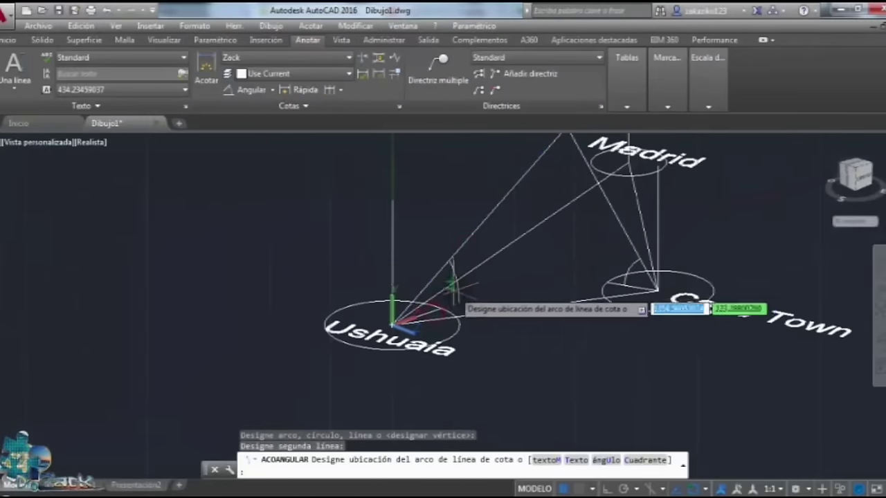
pyautogui.click(453, 286)
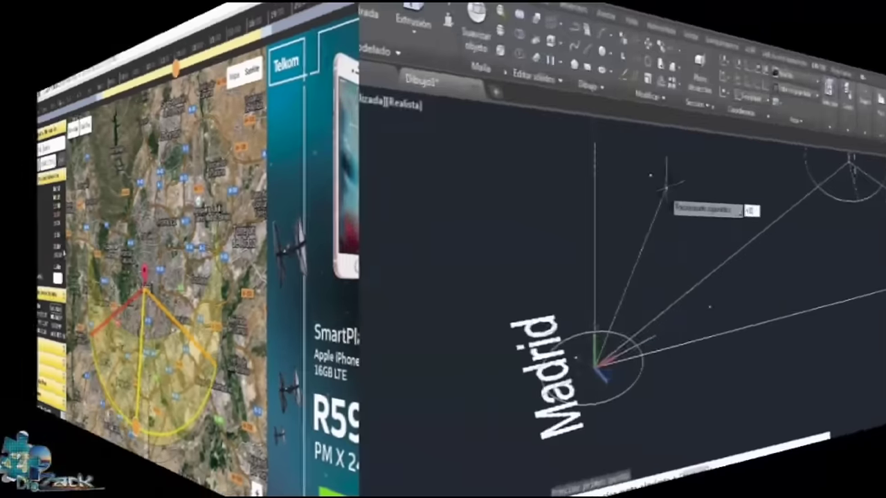
# Draw a line from the Madrid corner rising at 33.06° above the radius line in its circle.
pyautogui.write('33.06')
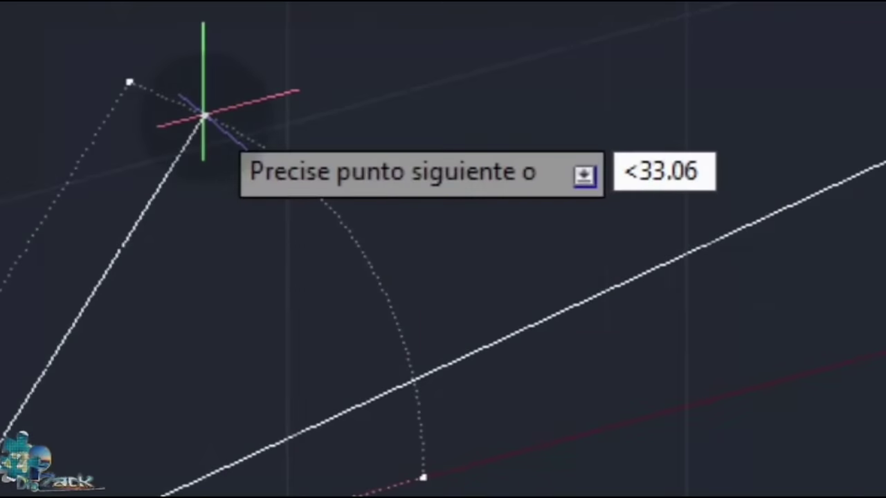
pyautogui.press('Return')
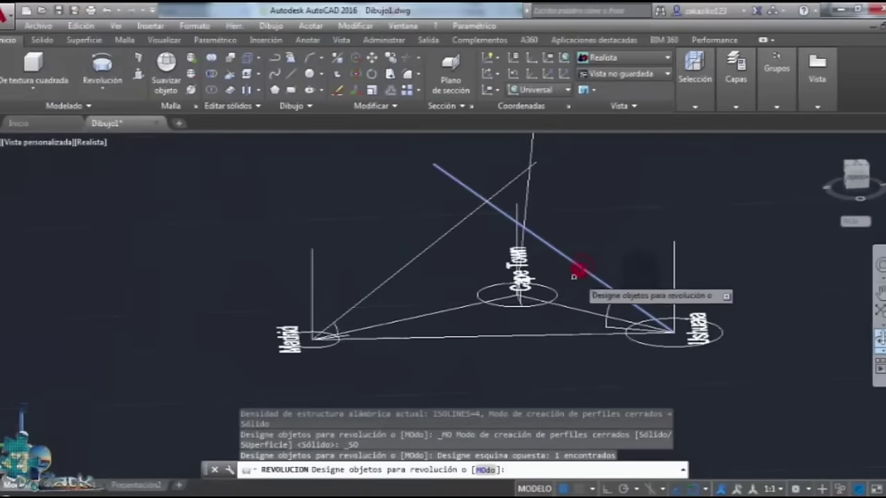
# Revolve Ushuaia's inclined line about 71° around its vertical line to form a partial cone surface.
pyautogui.press('Return')
pyautogui.click(682, 240)
pyautogui.scroll(5, 674, 247)
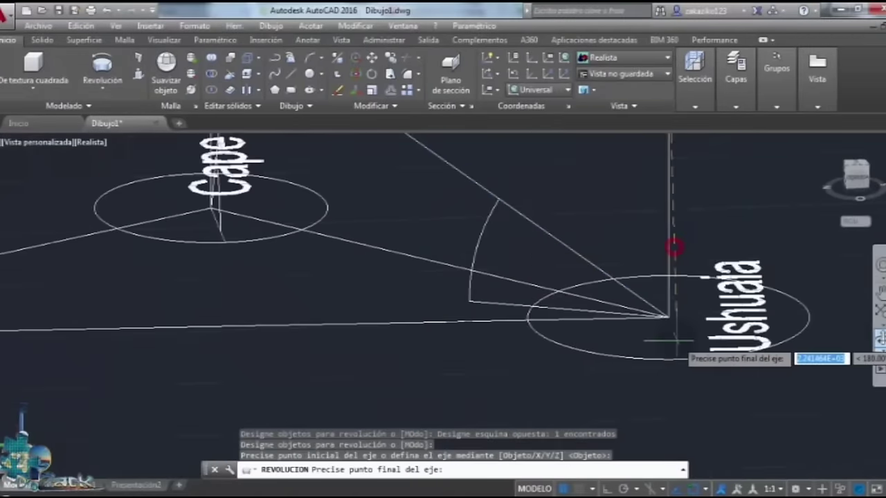
pyautogui.click(667, 318)
pyautogui.scroll(-4, 666, 318)
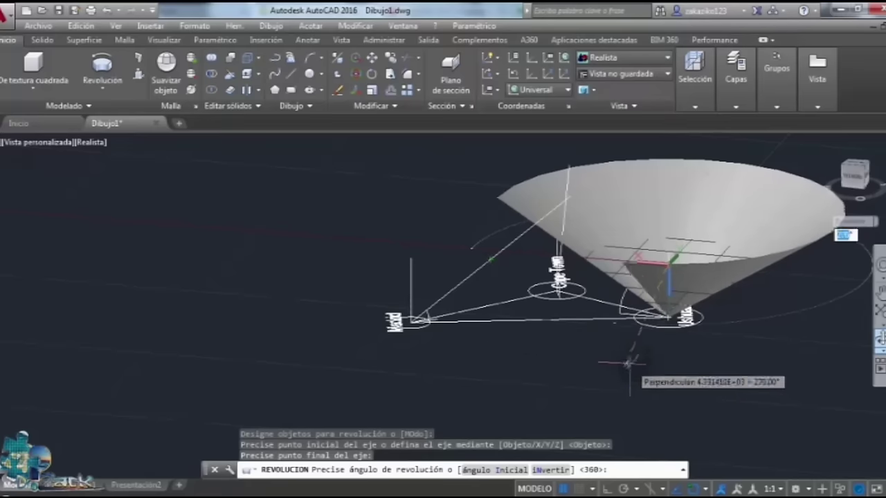
pyautogui.click(645, 166)
# Rotate the Ushuaia cone surface about 31° around the Ushuaia corner, so it spreads over the triangle.
pyautogui.click(879, 339)
pyautogui.moveTo(816, 348); pyautogui.dragTo(656, 381)
pyautogui.press('Escape')
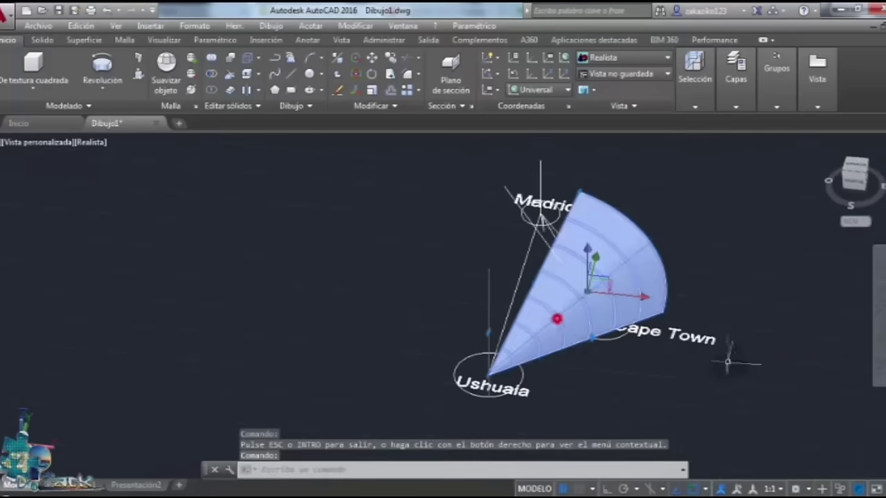
pyautogui.scroll(2, 691, 355)
pyautogui.click(371, 74)
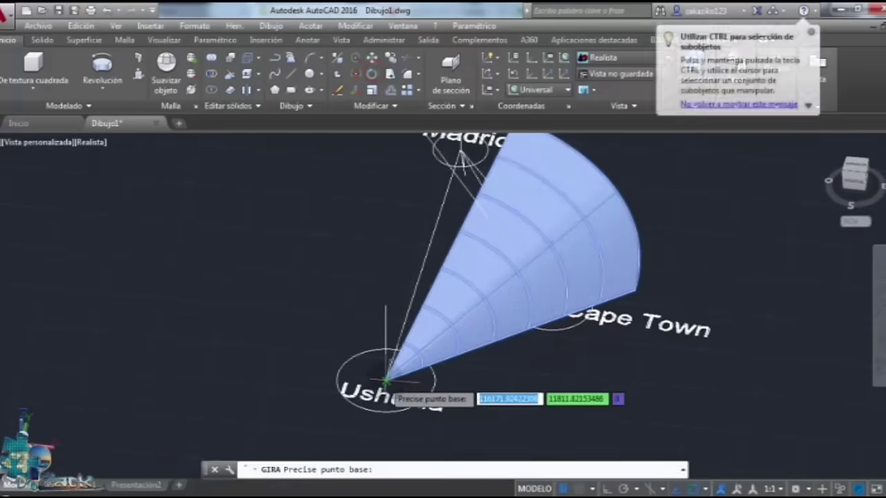
pyautogui.scroll(2, 395, 377)
pyautogui.click(395, 377)
pyautogui.scroll(-3, 394, 379)
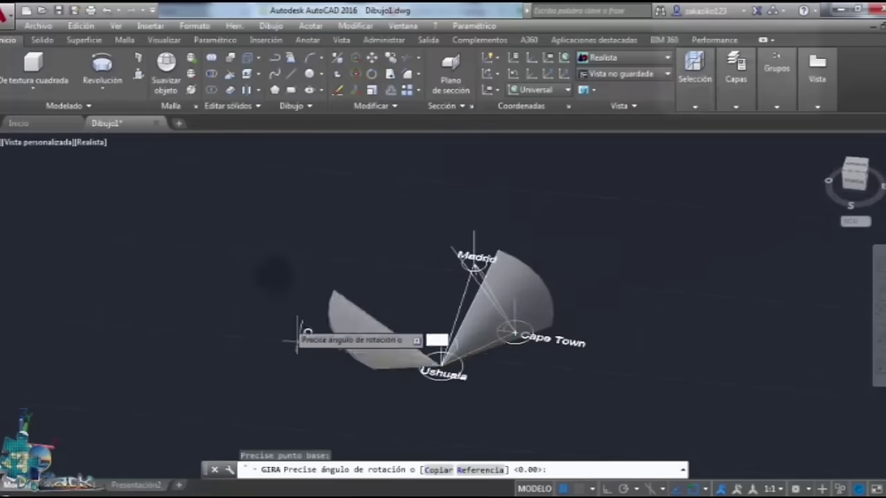
pyautogui.click(644, 315)
pyautogui.press('Escape')
# Revolve Cape Town's inclined line about 79° around its vertical line to form a partial cone surface.
pyautogui.click(878, 340)
pyautogui.moveTo(779, 365); pyautogui.dragTo(720, 325)
pyautogui.press('Escape')
pyautogui.scroll(5, 502, 323)
pyautogui.click(102, 66)
pyautogui.click(474, 292)
pyautogui.scroll(2, 482, 250)
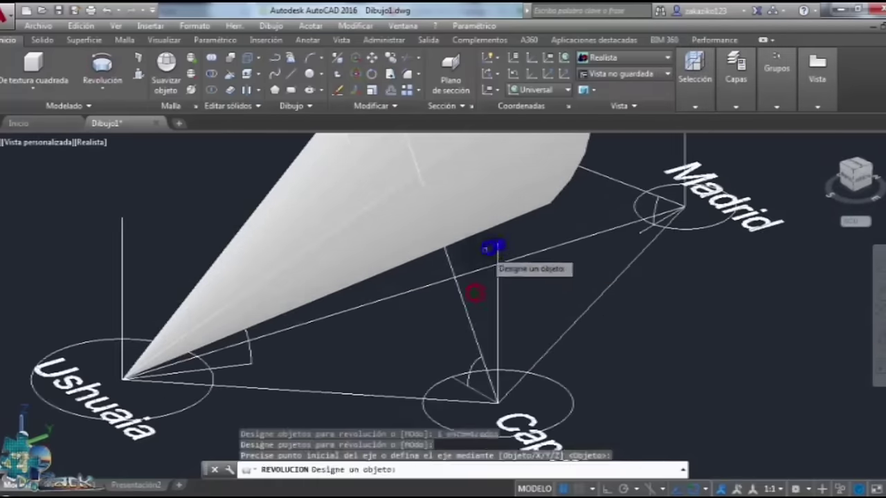
pyautogui.press('Return')
pyautogui.click(497, 241)
pyautogui.click(497, 403)
pyautogui.scroll(-4, 559, 342)
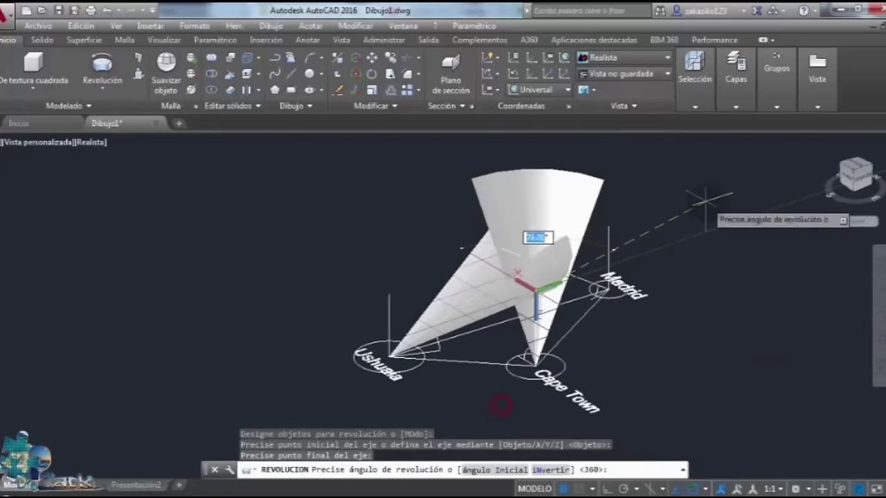
pyautogui.click(704, 203)
pyautogui.press('Escape')
# Revolve Madrid's inclined line partway around its vertical line to form a third cone surface.
pyautogui.click(879, 341)
pyautogui.moveTo(777, 357); pyautogui.dragTo(737, 379)
pyautogui.moveTo(737, 377)
pyautogui.keyDown('shift'); pyautogui.mouseDown(button='middle')
pyautogui.moveTo(658, 389)
pyautogui.moveTo(683, 346)
pyautogui.mouseUp(button='middle'); pyautogui.keyUp('shift')
pyautogui.press('Return')
pyautogui.click(594, 351)
pyautogui.press('Return')
pyautogui.click(620, 314)
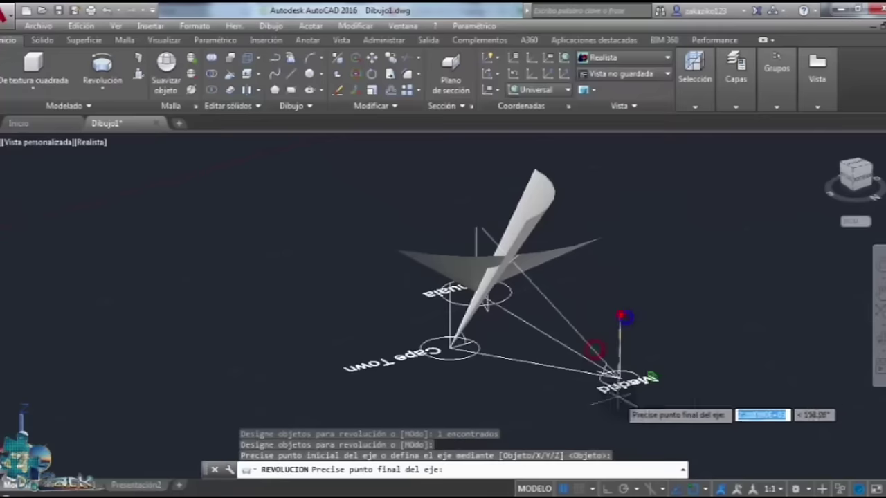
pyautogui.scroll(3, 620, 378)
pyautogui.click(620, 378)
pyautogui.scroll(-7, 680, 298)
pyautogui.click(679, 209)
pyautogui.scroll(5, 692, 320)
pyautogui.press('Escape')
# Rotate the Madrid cone surface around the Madrid corner until it crosses the other two cone surfaces.
pyautogui.click(586, 272)
pyautogui.press('Escape')
pyautogui.click(548, 217)
pyautogui.click(372, 74)
pyautogui.click(589, 307)
pyautogui.scroll(-9, 649, 289)
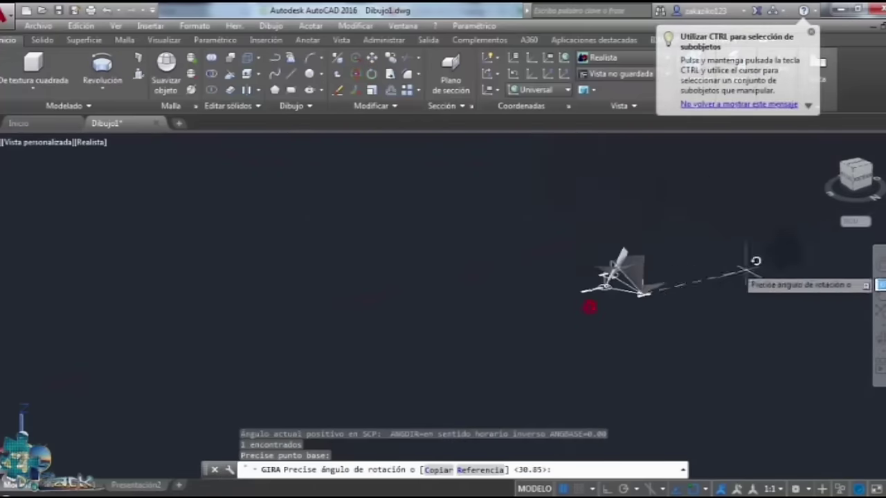
pyautogui.scroll(4, 574, 377)
pyautogui.press('Escape')
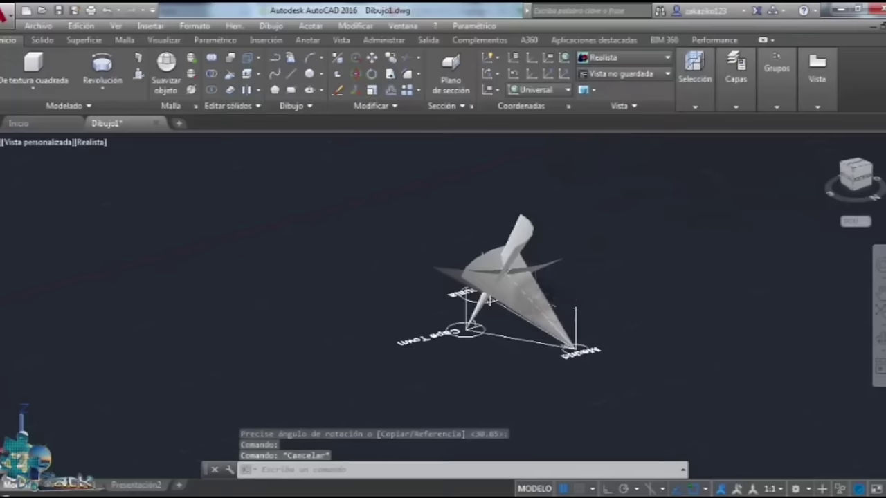
# Open the properties of the Madrid cone surface and set its color to red.
pyautogui.rightClick(766, 453)
pyautogui.click(718, 477)
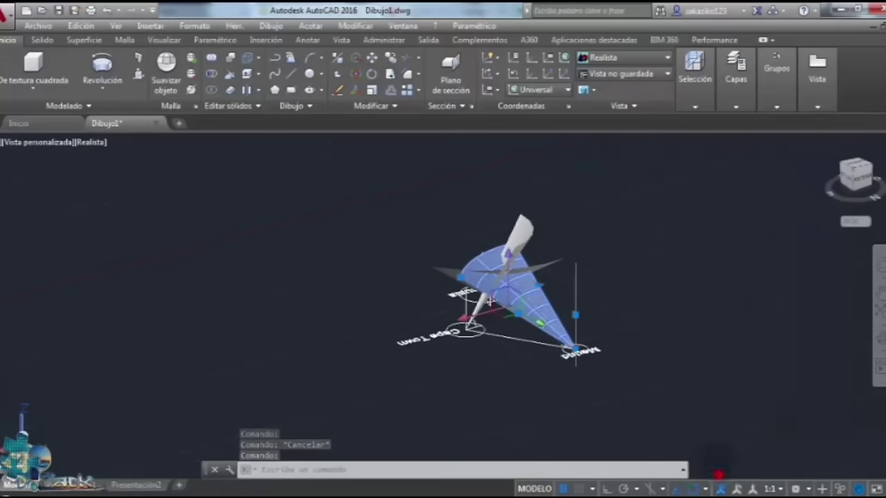
pyautogui.click(112, 73)
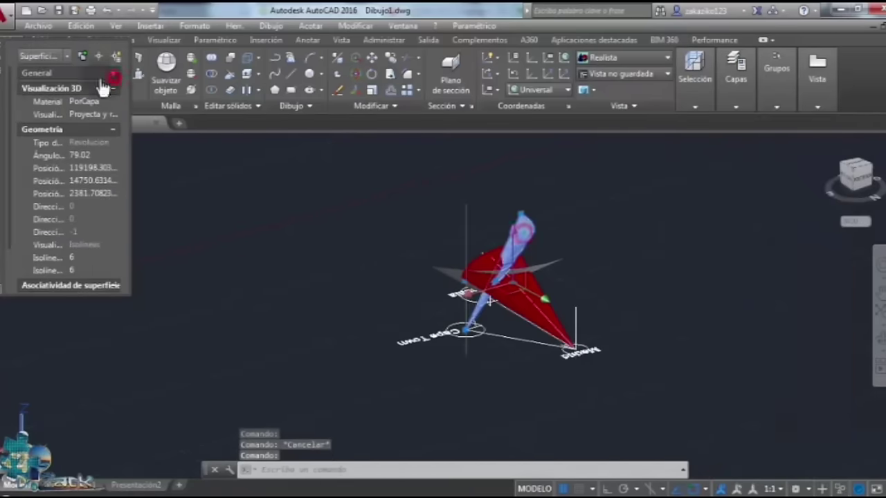
# Set the Cape Town cone surface's color to yellow and the Ushuaia cone surface's to green.
pyautogui.click(113, 74)
pyautogui.click(116, 86)
pyautogui.click(83, 136)
pyautogui.press('Escape')
pyautogui.click(448, 272)
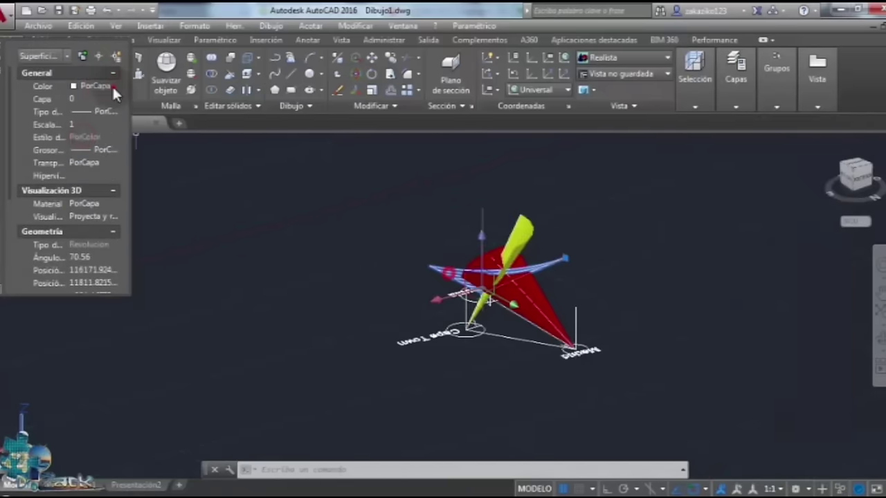
pyautogui.press('Escape')
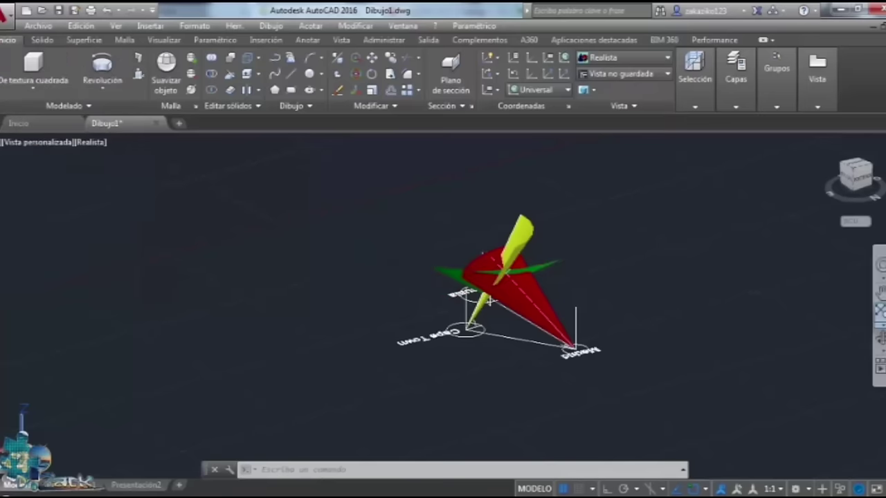
# Draw a sphere of radius 33 centred on the point where the three coloured cone surfaces cross.
pyautogui.moveTo(812, 352); pyautogui.dragTo(532, 235)
pyautogui.scroll(4, 526, 281)
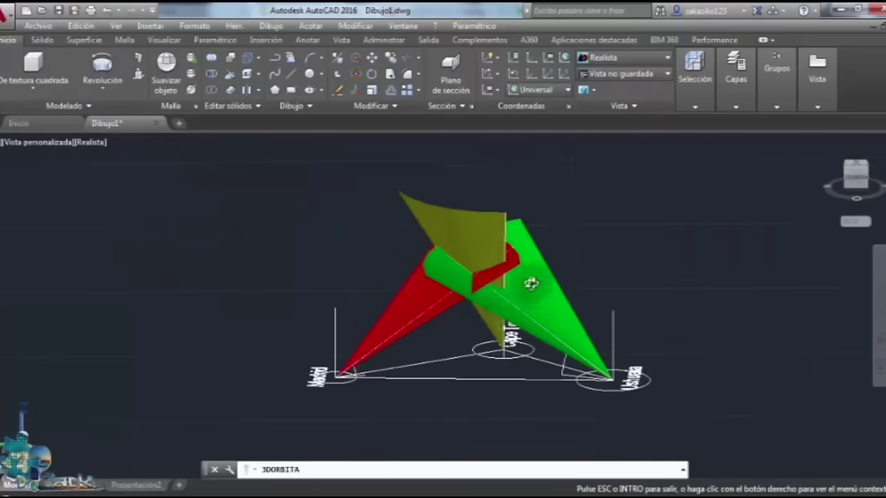
pyautogui.moveTo(742, 307)
pyautogui.keyDown('shift'); pyautogui.mouseDown(button='middle')
pyautogui.moveTo(698, 348)
pyautogui.moveTo(628, 352)
pyautogui.moveTo(451, 326)
pyautogui.moveTo(508, 288)
pyautogui.moveTo(571, 306)
pyautogui.moveTo(745, 312)
pyautogui.mouseUp(button='middle'); pyautogui.keyUp('shift')
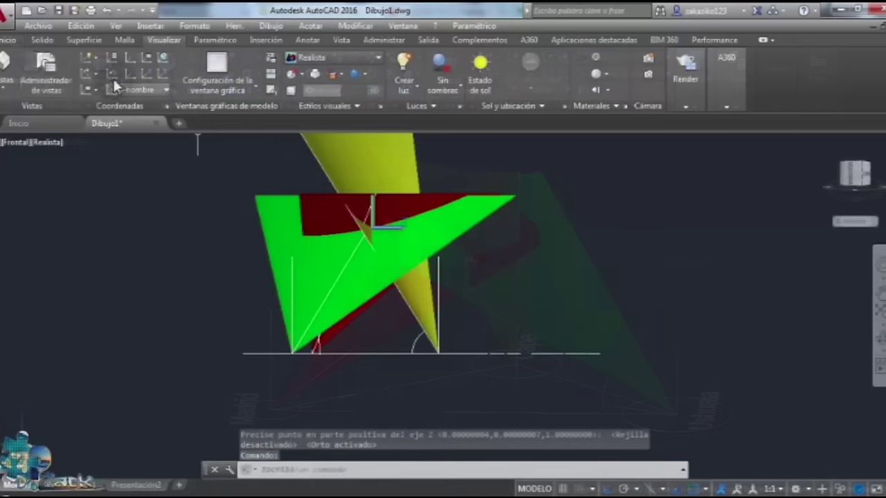
pyautogui.click(11, 40)
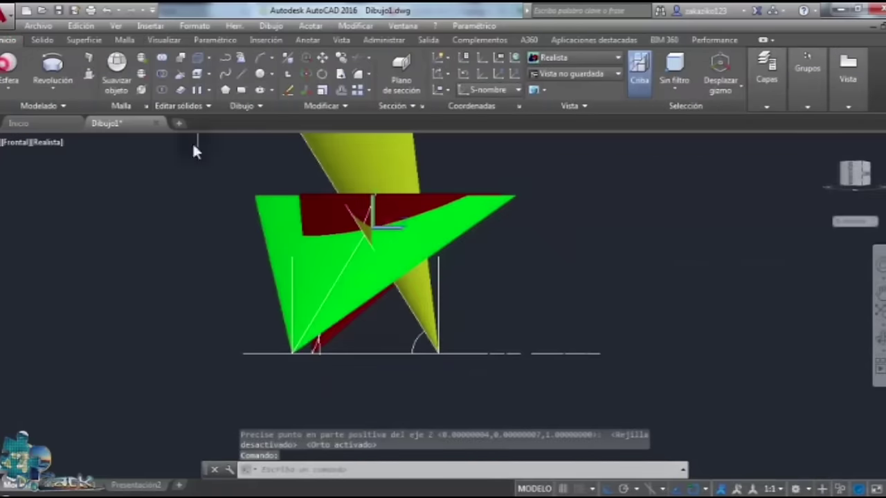
pyautogui.scroll(5, 372, 225)
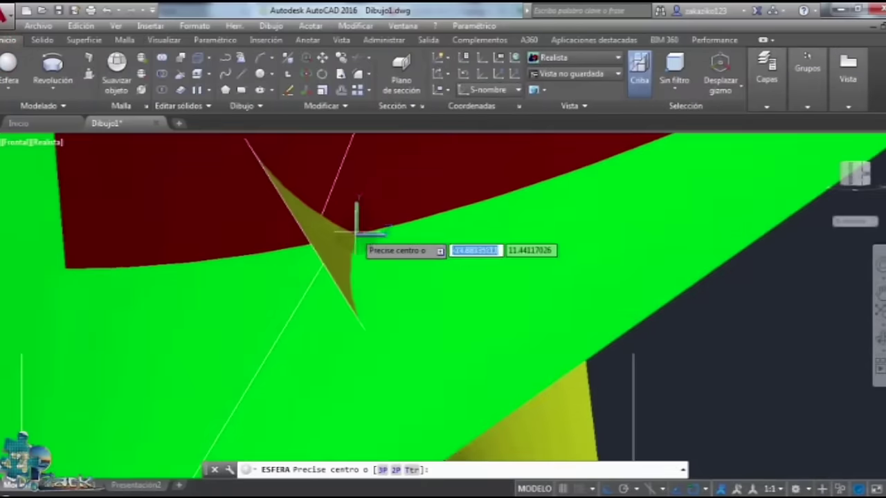
pyautogui.scroll(6, 359, 230)
pyautogui.click(361, 309)
pyautogui.write('33')
pyautogui.press('Return')
pyautogui.scroll(-5, 445, 284)
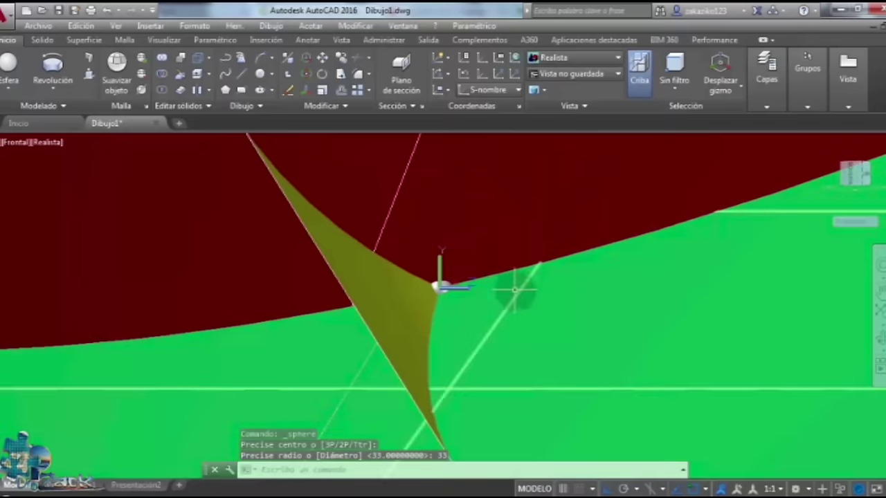
pyautogui.scroll(-3, 449, 297)
pyautogui.scroll(-2, 554, 297)
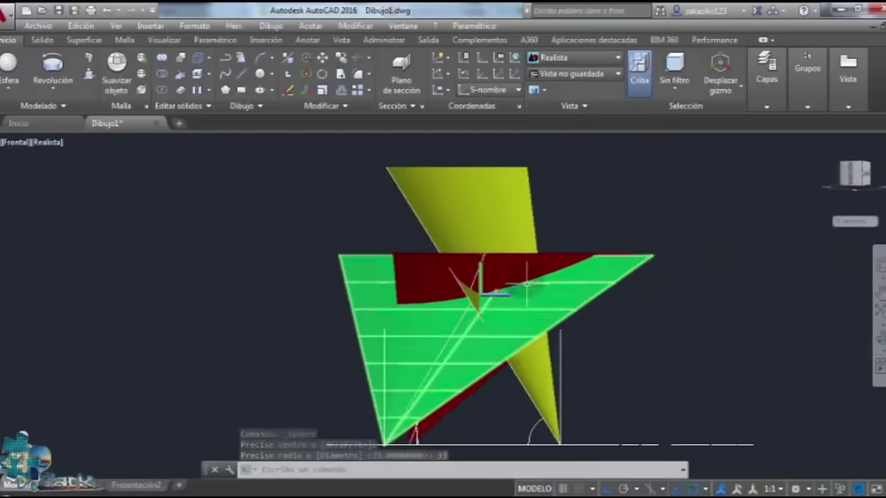
pyautogui.moveTo(539, 319); pyautogui.dragTo(515, 298, button='middle')
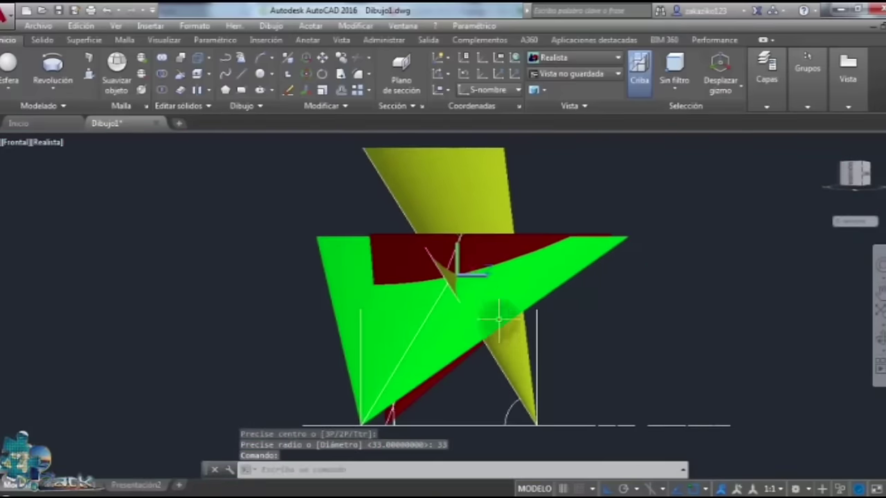
# Dimension the vertical distance from the cones' crossing point down to the base plane of the triangle and read the value.
pyautogui.click(303, 40)
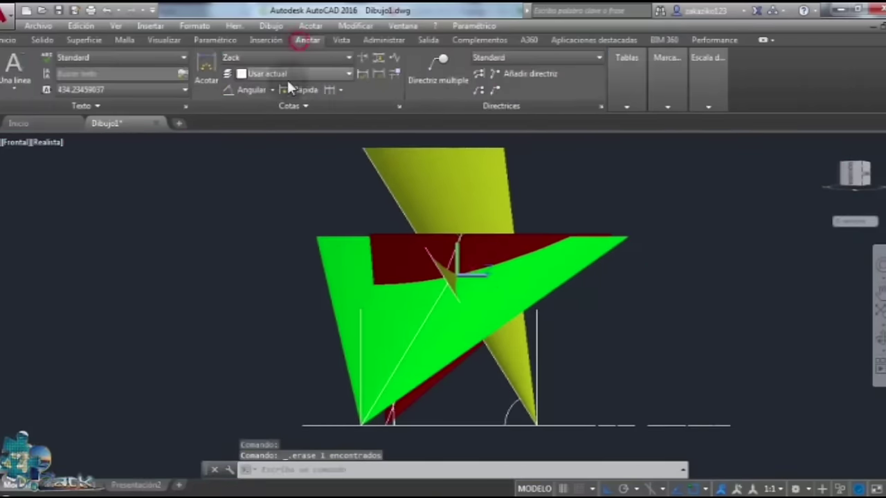
pyautogui.click(206, 69)
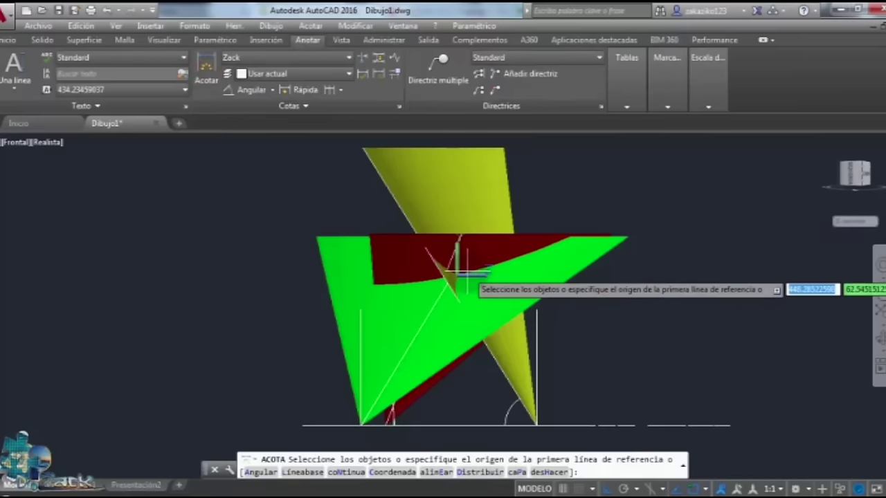
pyautogui.click(456, 273)
pyautogui.click(455, 276)
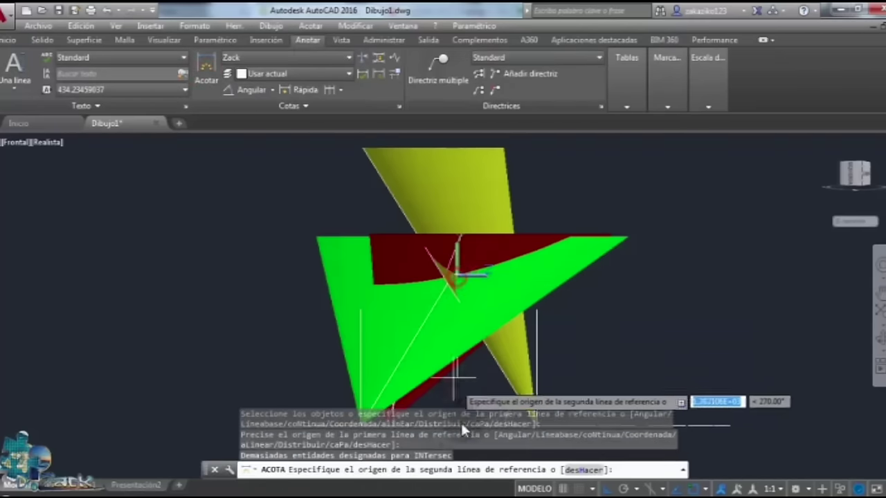
pyautogui.scroll(-2, 465, 280)
pyautogui.click(420, 368)
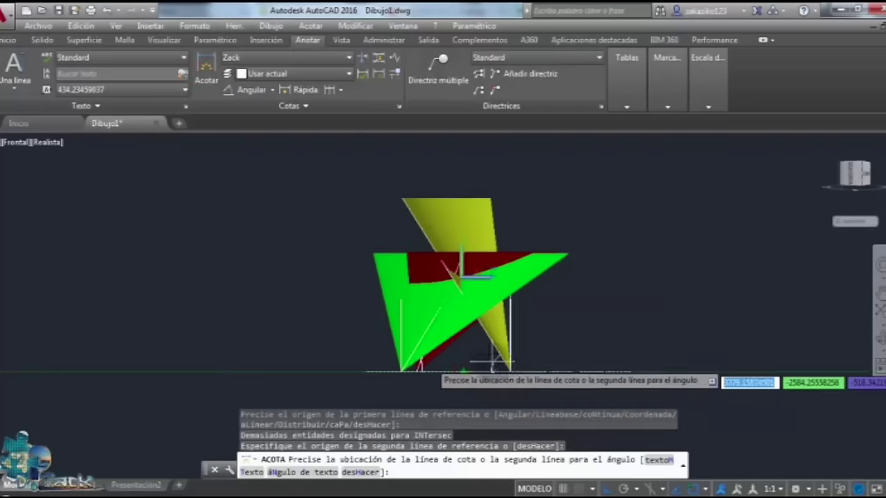
pyautogui.click(537, 345)
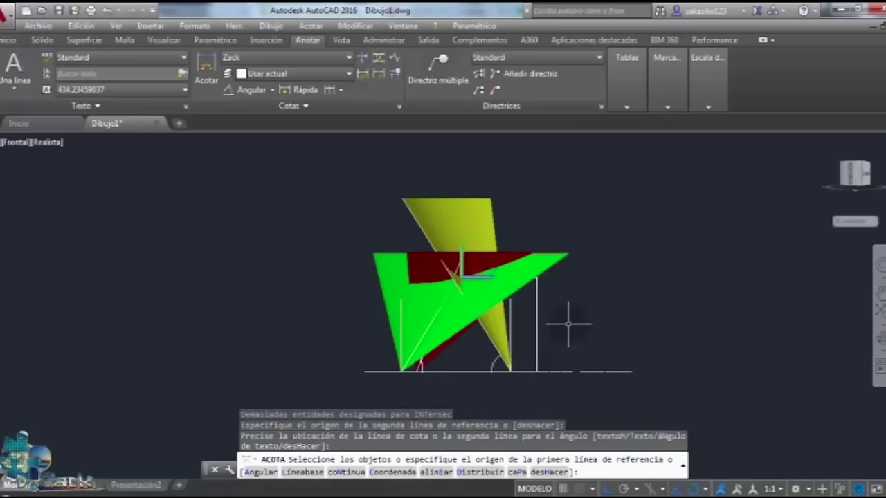
pyautogui.press('Escape')
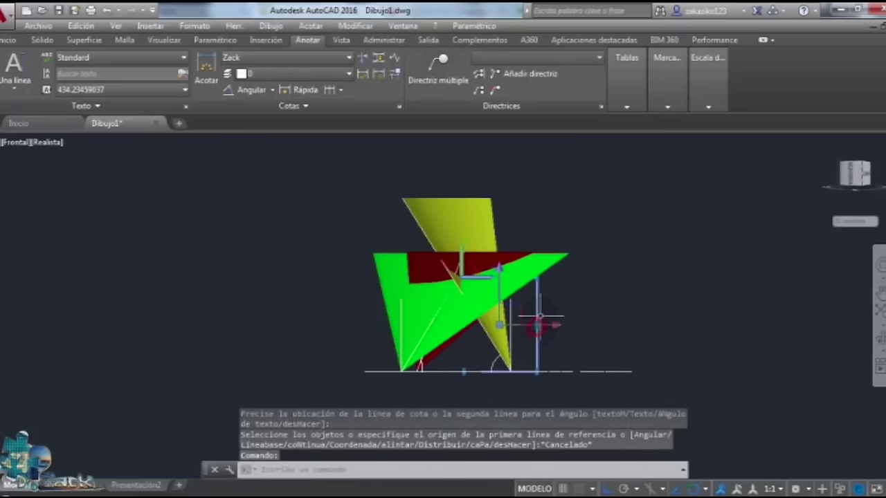
pyautogui.scroll(6, 531, 304)
pyautogui.scroll(2, 567, 304)
pyautogui.scroll(-1, 568, 304)
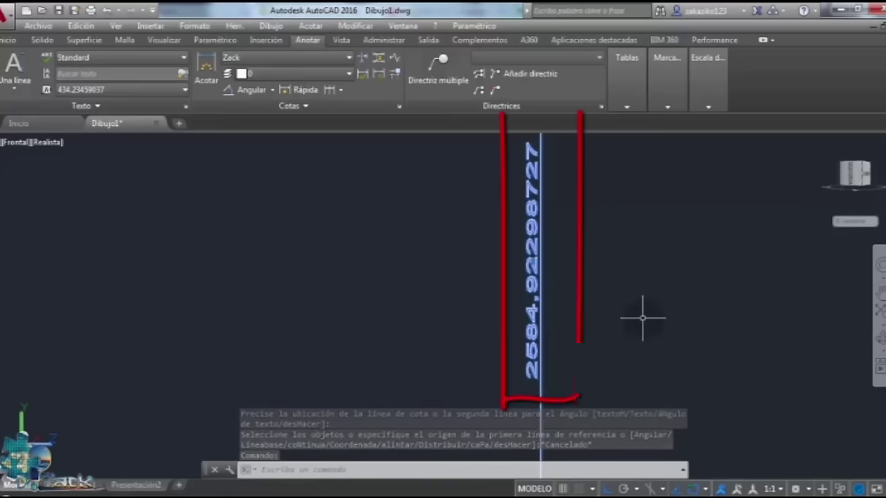
# Delete the cone surfaces, the inclined altitude lines and the angle arcs at the city corners.
pyautogui.scroll(-5, 546, 360)
pyautogui.keyDown('shift'); pyautogui.moveTo(627, 301); pyautogui.dragTo(556, 296, button='middle'); pyautogui.keyUp('shift')
pyautogui.press('Delete')
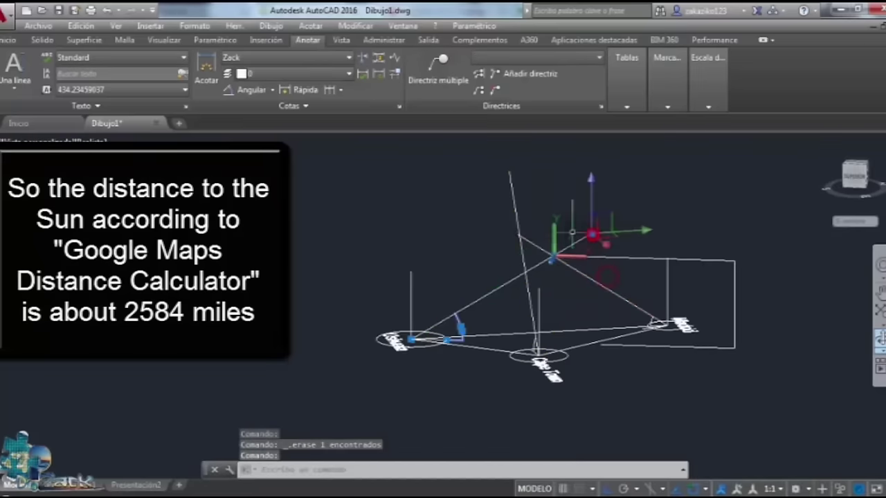
pyautogui.press('Escape')
pyautogui.press('Escape')
pyautogui.click(579, 241)
pyautogui.press('Delete')
pyautogui.doubleClick(518, 226)
pyautogui.click(515, 234)
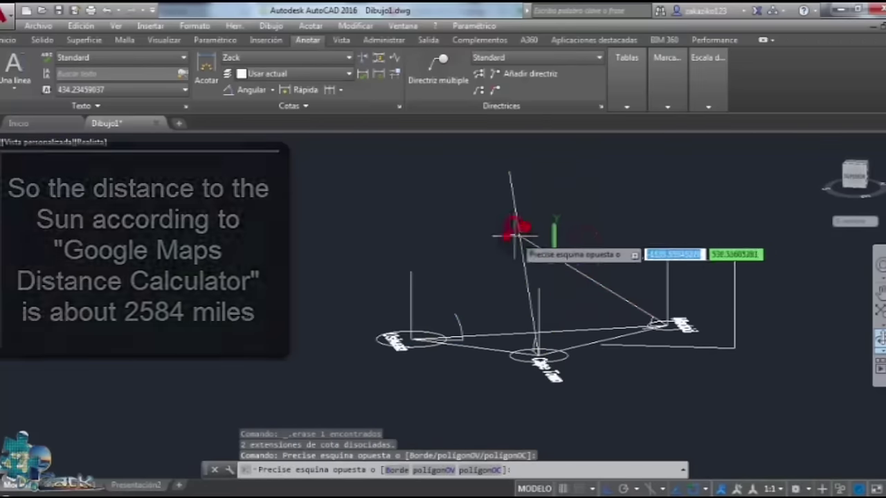
pyautogui.click(511, 236)
pyautogui.click(532, 234)
pyautogui.click(517, 253)
pyautogui.click(566, 292)
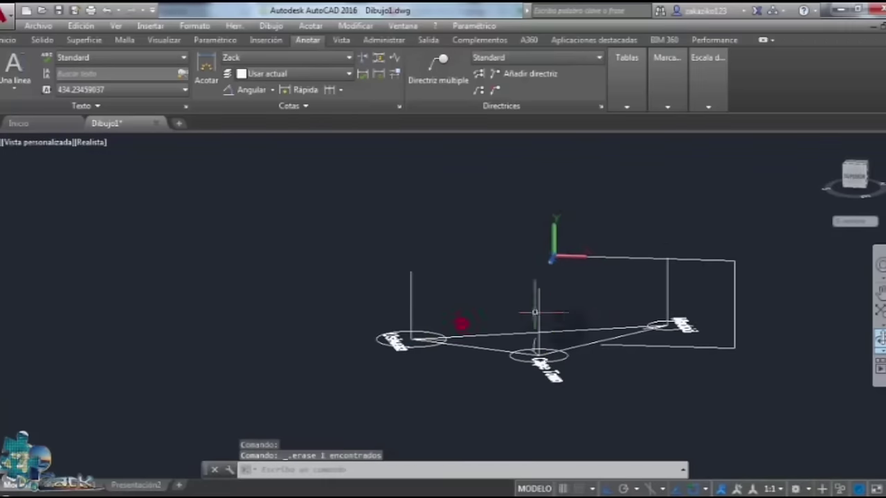
# Open the properties of the small sphere marking the sun and set its color to yellow.
pyautogui.scroll(5, 625, 292)
pyautogui.scroll(-5, 625, 292)
pyautogui.scroll(6, 543, 263)
pyautogui.scroll(-4, 553, 253)
pyautogui.moveTo(345, 287); pyautogui.dragTo(303, 252, button='middle')
pyautogui.click(529, 206)
pyautogui.click(528, 208)
pyautogui.press('Escape')
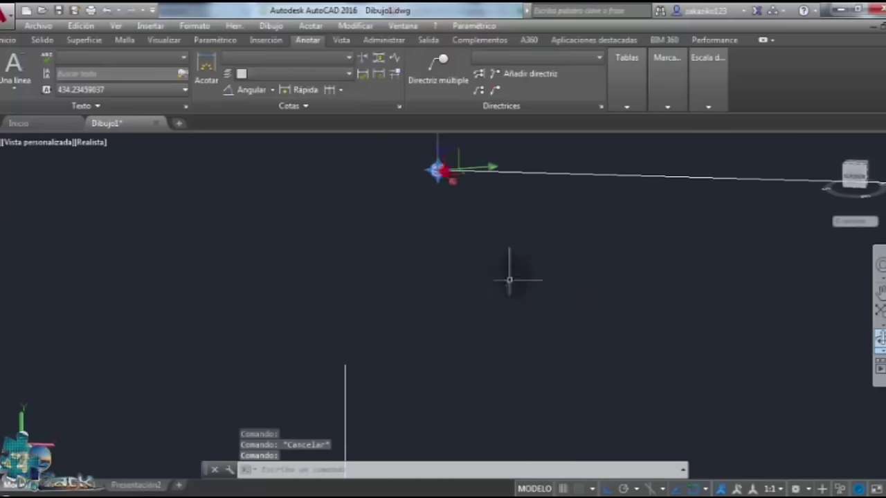
pyautogui.rightClick(512, 274)
pyautogui.click(578, 472)
pyautogui.click(82, 135)
pyautogui.click(4, 46)
pyautogui.press('Escape')
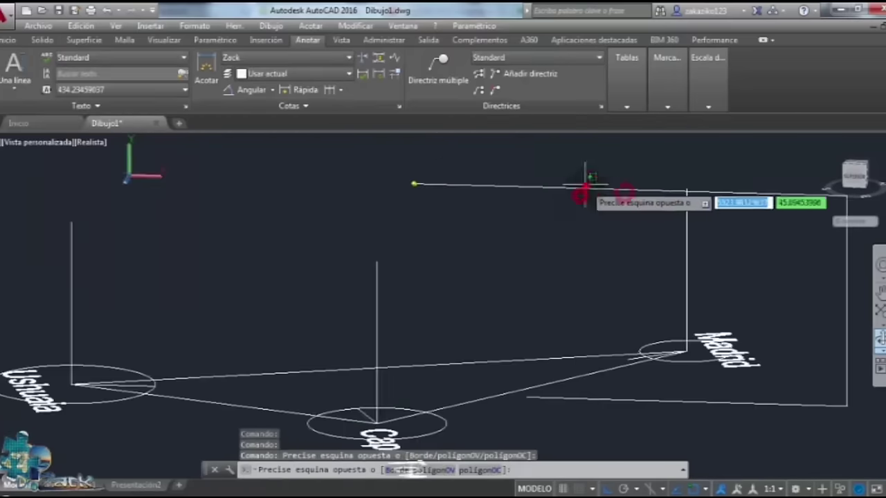
# Delete the height dimension, leaving the sphere above the city triangle, and view the model from another side.
pyautogui.scroll(-4, 399, 193)
pyautogui.click(601, 176)
pyautogui.click(579, 194)
pyautogui.press('Delete')
pyautogui.moveTo(593, 198)
pyautogui.keyDown('shift'); pyautogui.mouseDown(button='middle')
pyautogui.moveTo(717, 320)
pyautogui.moveTo(532, 328)
pyautogui.mouseUp(button='middle'); pyautogui.keyUp('shift')
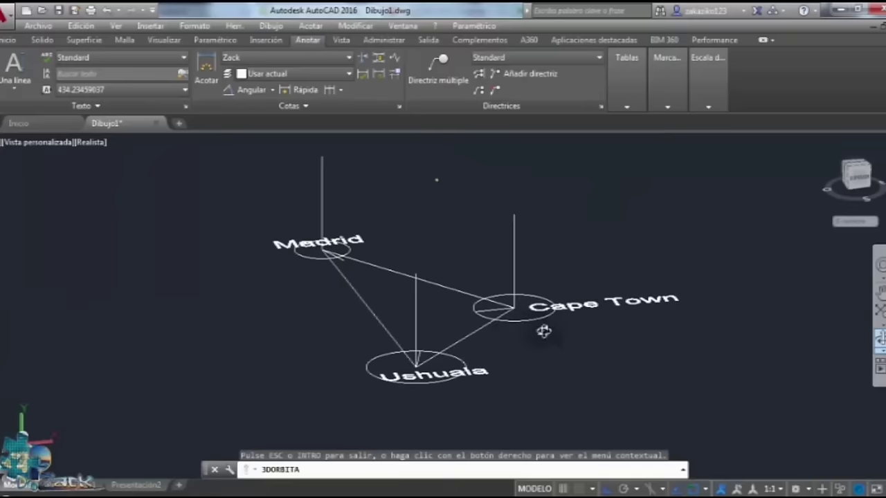
pyautogui.keyDown('shift'); pyautogui.moveTo(781, 357); pyautogui.dragTo(477, 362, button='middle'); pyautogui.keyUp('shift')
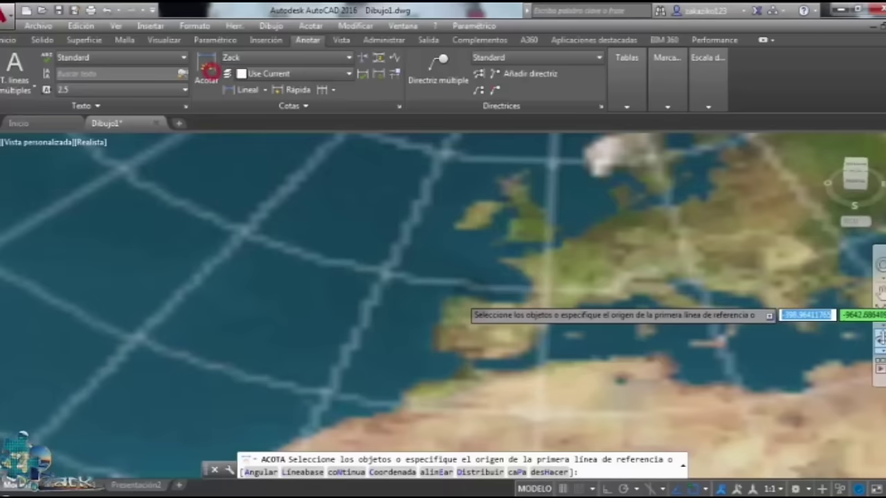
# Dimension the distance from Madrid to Cape Town on the flat Earth map and zoom in on its value.
pyautogui.click(458, 291)
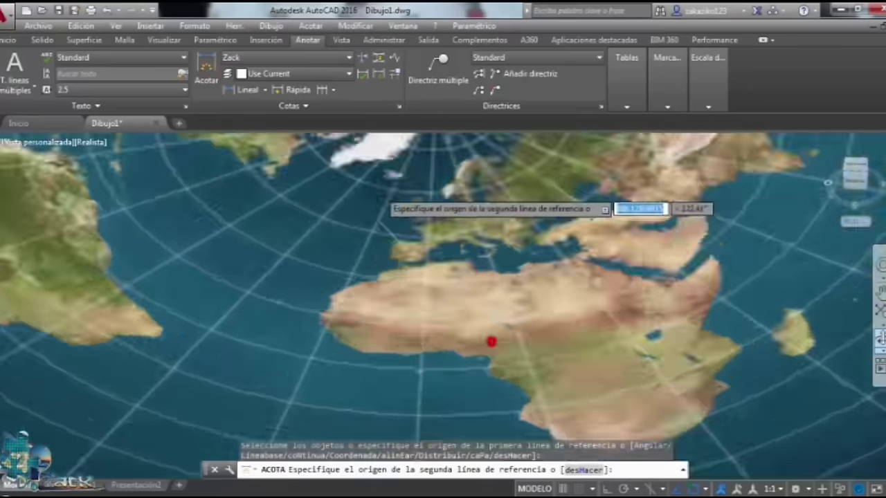
pyautogui.scroll(-3, 468, 311)
pyautogui.scroll(5, 507, 366)
pyautogui.click(496, 369)
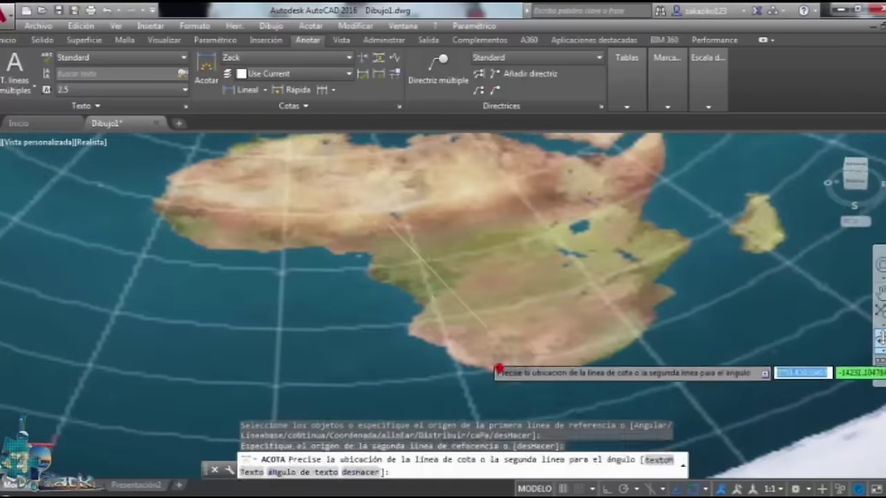
pyautogui.click(502, 360)
pyautogui.press('Escape')
pyautogui.click(393, 241)
pyautogui.scroll(2, 454, 209)
pyautogui.moveTo(453, 210); pyautogui.dragTo(498, 282, button='middle')
pyautogui.scroll(6, 415, 327)
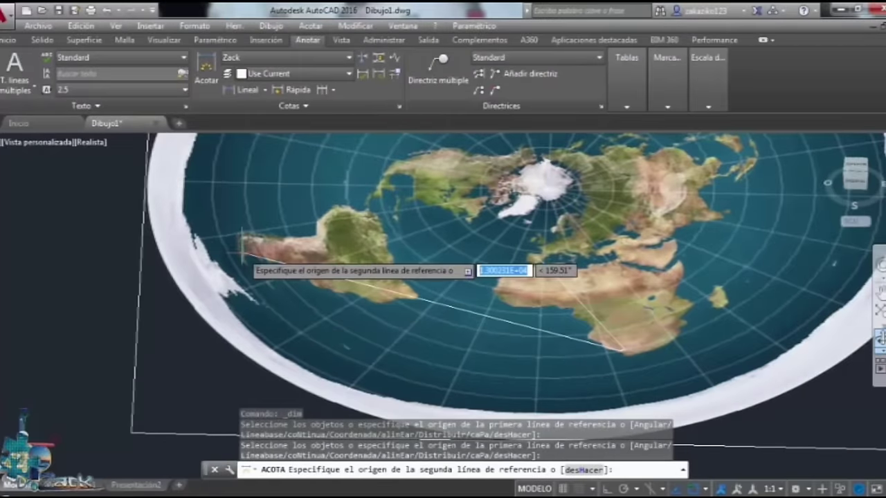
# Dimension Cape Town to Ushuaia on the flat Earth map and compare it with the air line distance on distance.to in the browser.
pyautogui.click(242, 253)
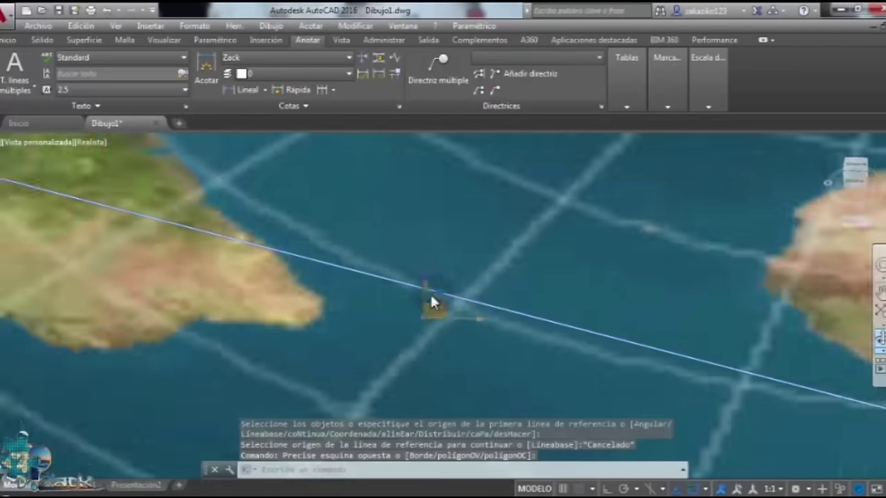
pyautogui.scroll(3, 429, 284)
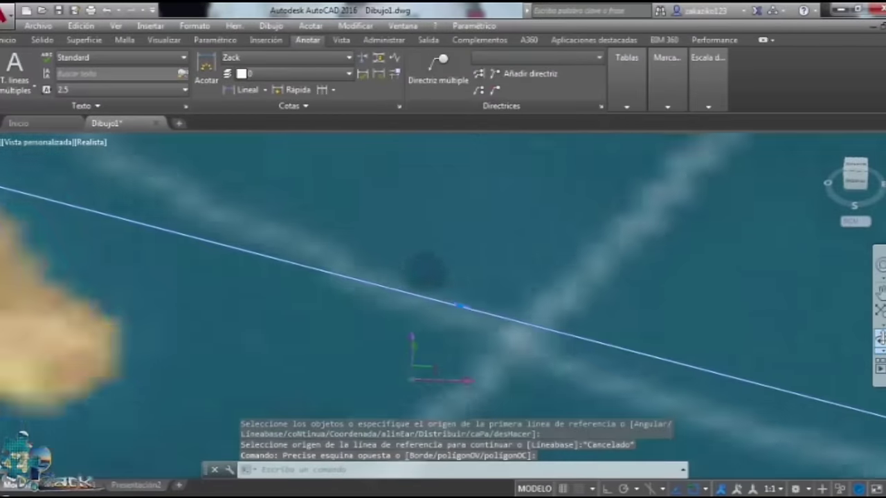
pyautogui.scroll(3, 436, 289)
pyautogui.scroll(2, 563, 350)
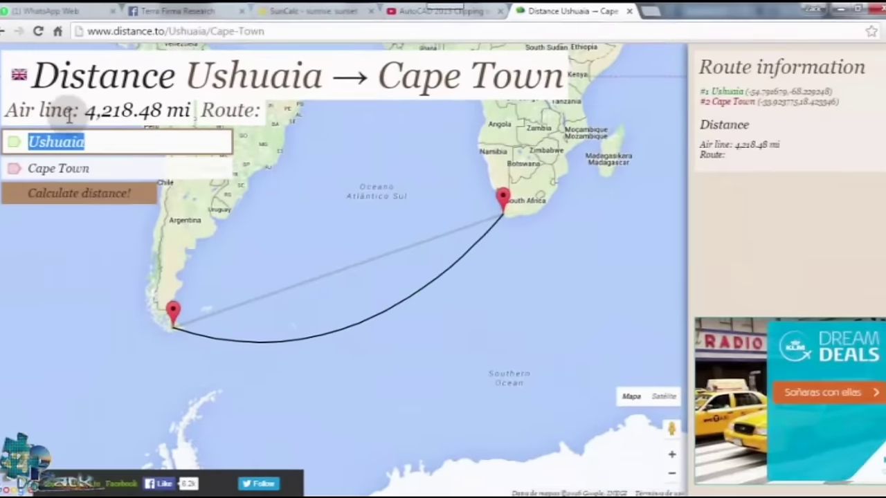
pyautogui.moveTo(81, 110)
pyautogui.mouseDown()
pyautogui.moveTo(161, 119)
pyautogui.moveTo(183, 132)
pyautogui.mouseUp()
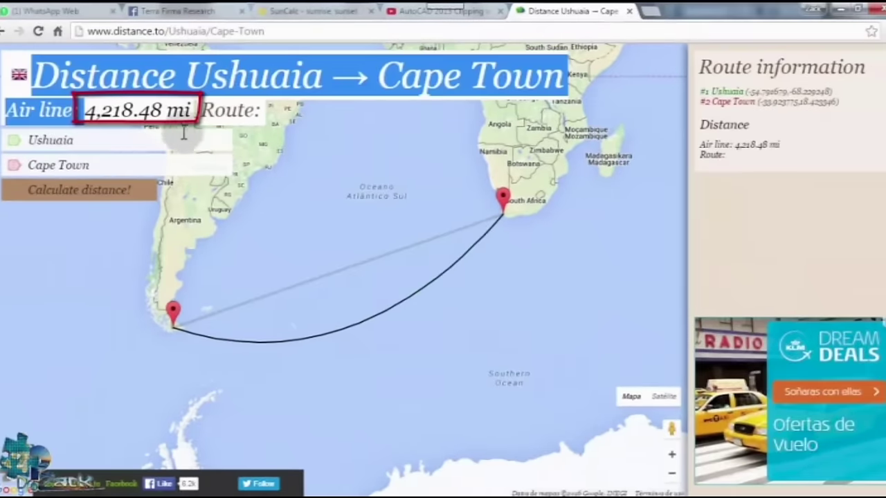
pyautogui.click(139, 177)
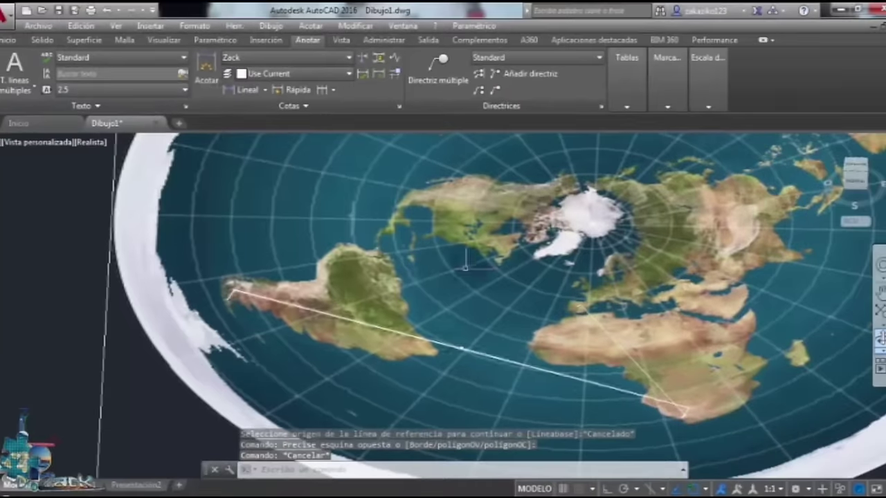
# Dimension the distance between Madrid and Ushuaia on the flat Earth map and zoom in on its value.
pyautogui.click(206, 69)
pyautogui.click(242, 287)
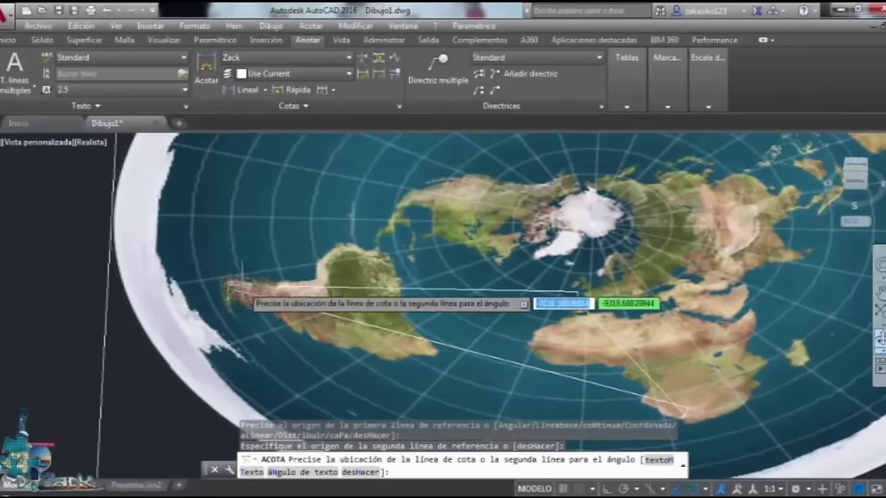
pyautogui.press('Escape')
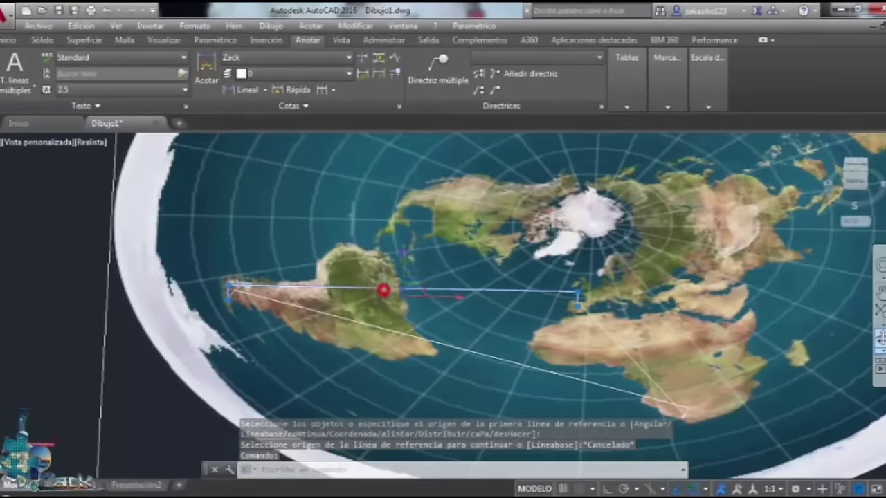
pyautogui.scroll(10, 384, 289)
pyautogui.scroll(6, 443, 291)
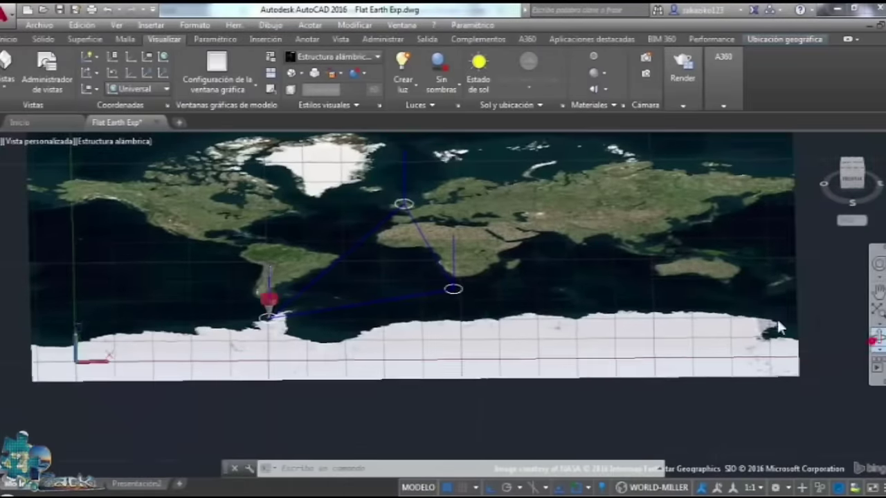
# In Flat Earth Exp.dwg, examine the vertical lines at the three cities from different angles and close up at Cape Town.
pyautogui.moveTo(691, 330)
pyautogui.mouseDown()
pyautogui.moveTo(682, 307)
pyautogui.moveTo(690, 295)
pyautogui.mouseUp()
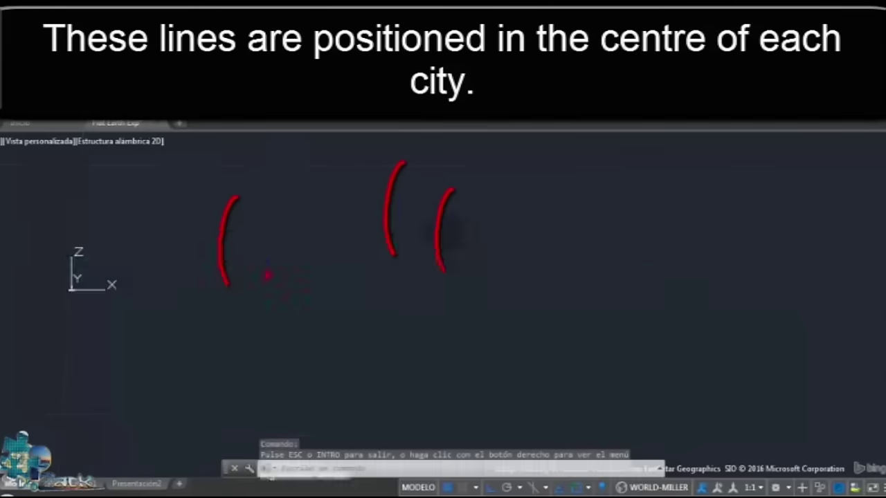
pyautogui.keyDown('shift'); pyautogui.moveTo(450, 234); pyautogui.dragTo(454, 228, button='middle'); pyautogui.keyUp('shift')
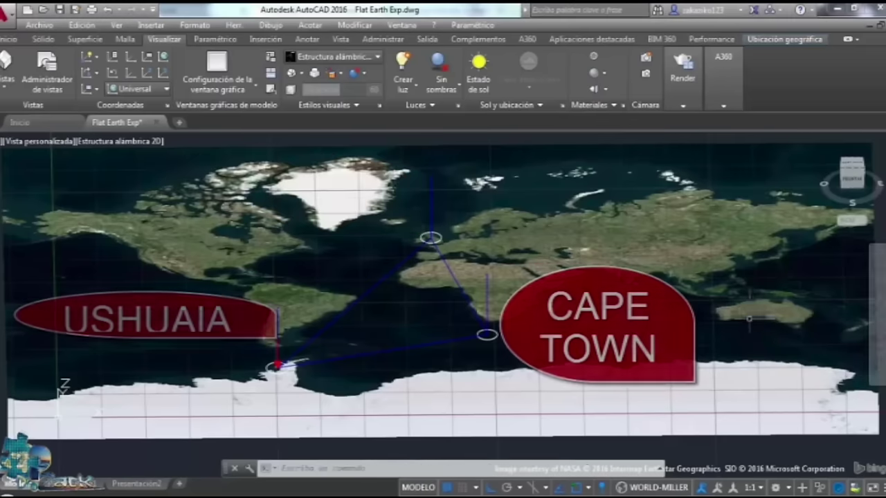
pyautogui.click(845, 342)
pyautogui.press('Escape')
pyautogui.scroll(8, 505, 312)
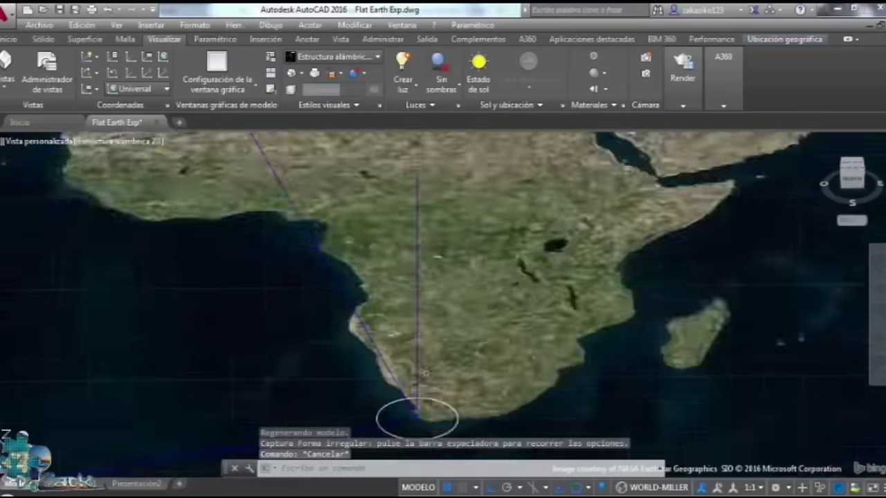
# Examine close up where the vertical and connecting lines meet the satellite map at Cape Town, Ushuaia and Madrid.
pyautogui.moveTo(399, 430); pyautogui.dragTo(423, 371, button='middle')
pyautogui.scroll(8, 422, 372)
pyautogui.scroll(8, 399, 360)
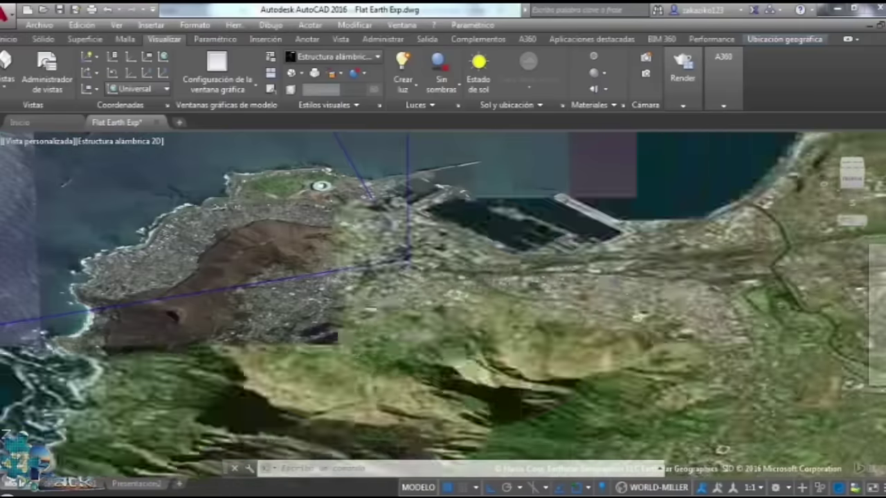
pyautogui.scroll(-10, 668, 251)
pyautogui.scroll(-5, 691, 242)
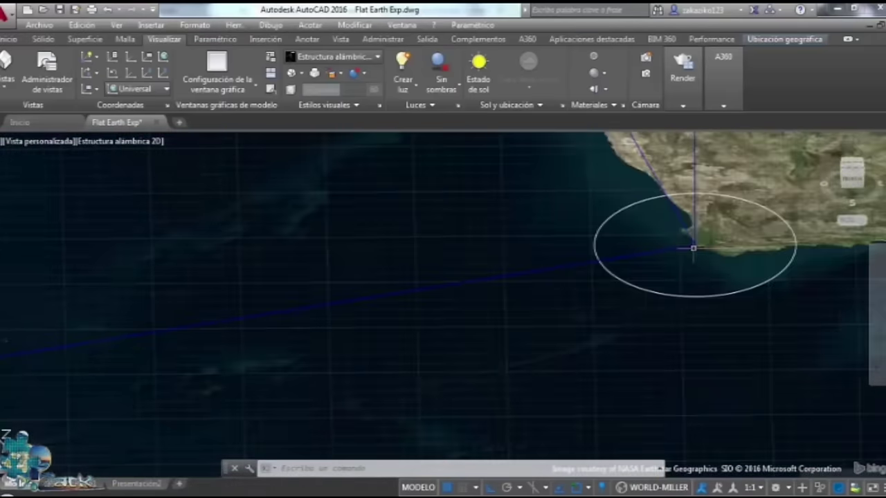
pyautogui.scroll(5, 336, 273)
pyautogui.scroll(3, 223, 312)
pyautogui.scroll(12, 198, 389)
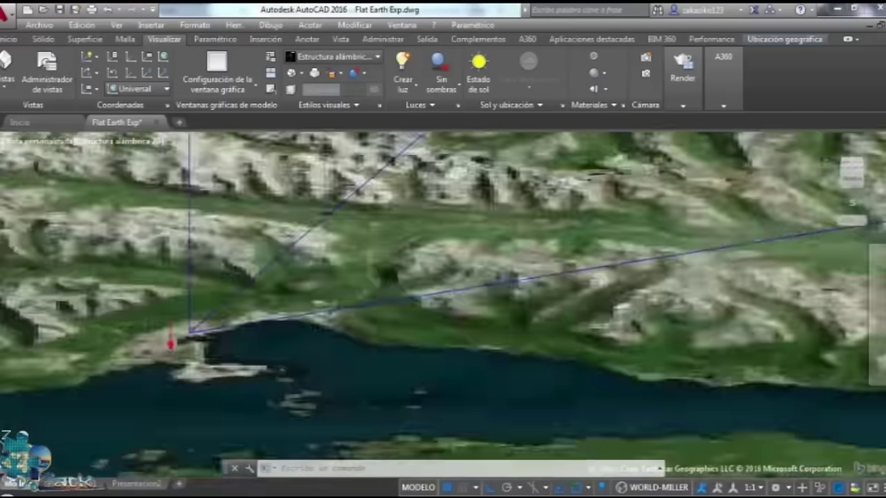
pyautogui.scroll(-15, 115, 362)
pyautogui.scroll(-5, 118, 359)
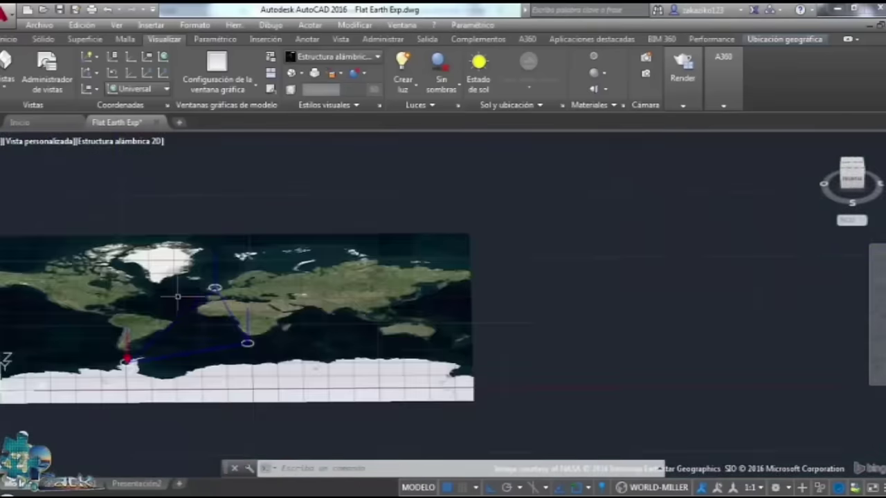
pyautogui.scroll(10, 349, 318)
pyautogui.scroll(6, 339, 319)
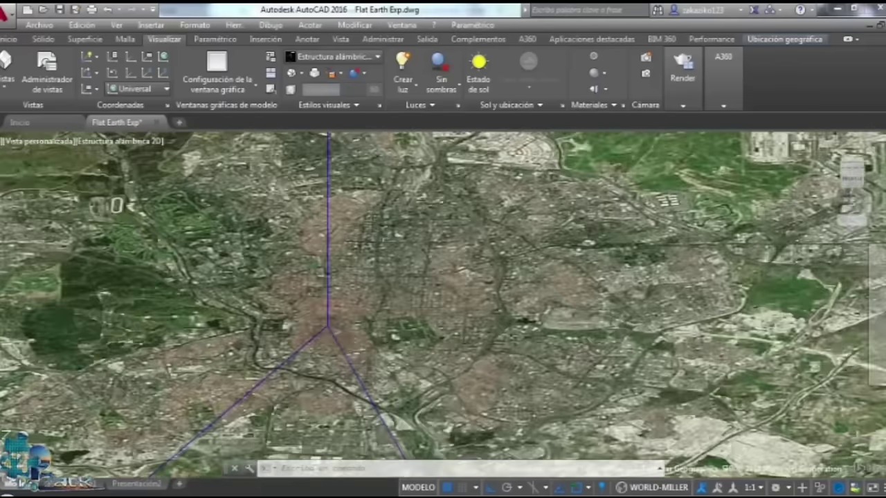
pyautogui.scroll(-8, 403, 205)
pyautogui.scroll(-7, 403, 204)
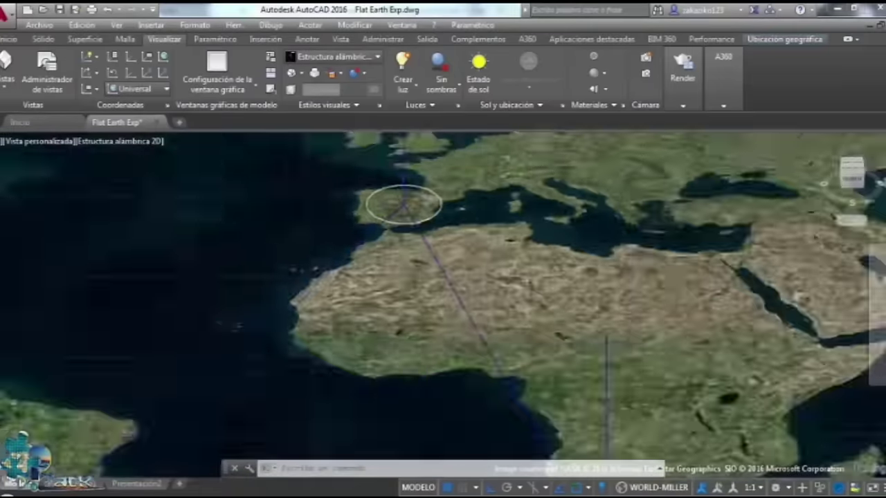
# Check the length of the blue line between Madrid and Ushuaia on the world map in its quick properties.
pyautogui.scroll(6, 378, 293)
pyautogui.moveTo(378, 293); pyautogui.dragTo(301, 291, button='middle')
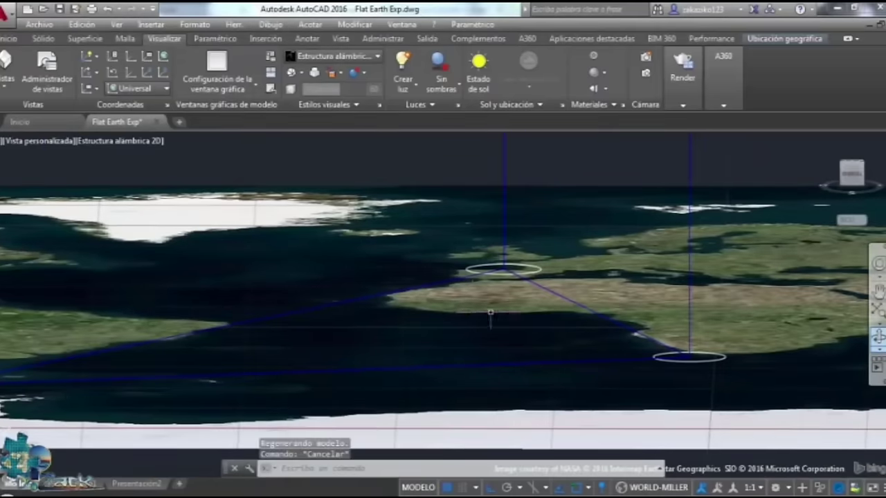
pyautogui.click(306, 308)
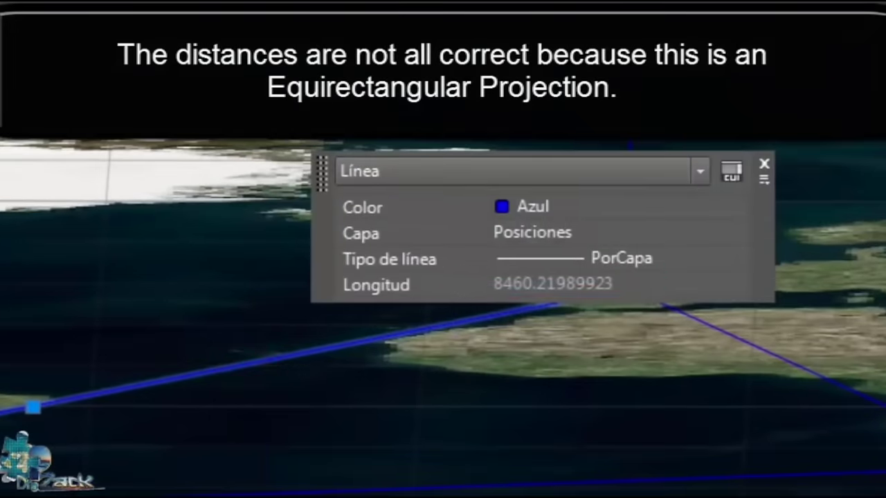